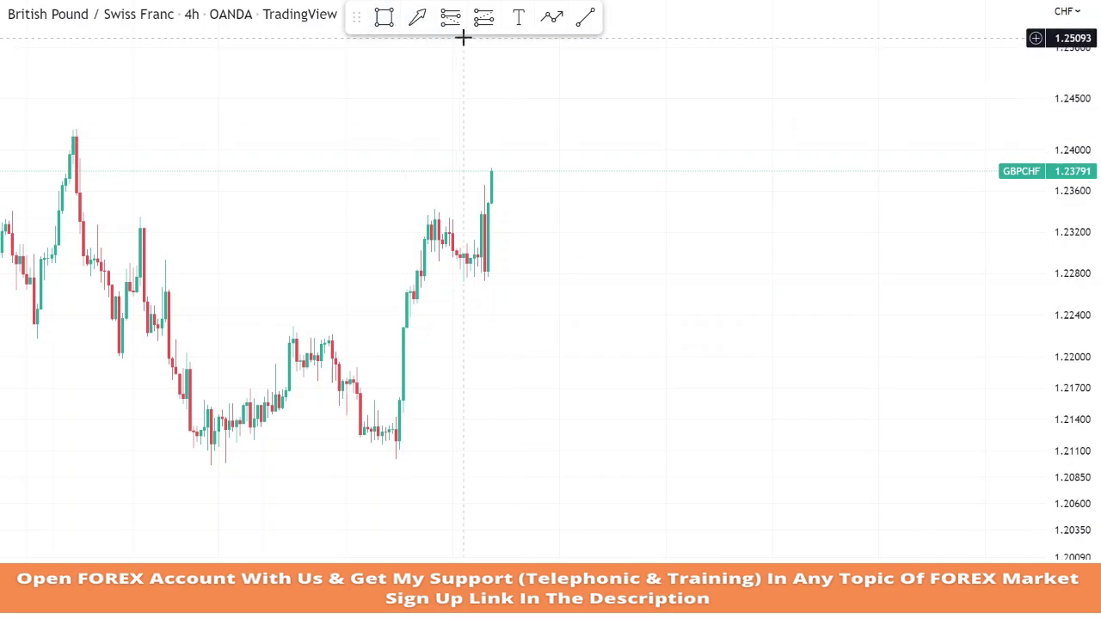
Step: Draw an orange zone from 1.2269 to 1.2291 over the consolidation and stretch it farther right
click(446, 263)
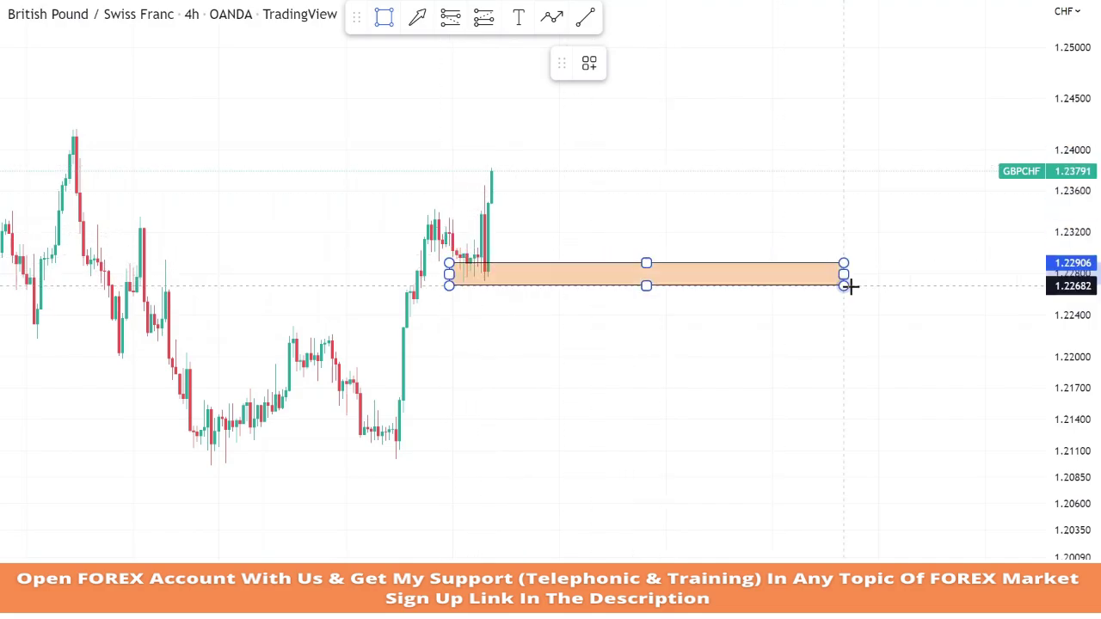
click(875, 282)
click(903, 331)
drag(874, 273, 910, 356)
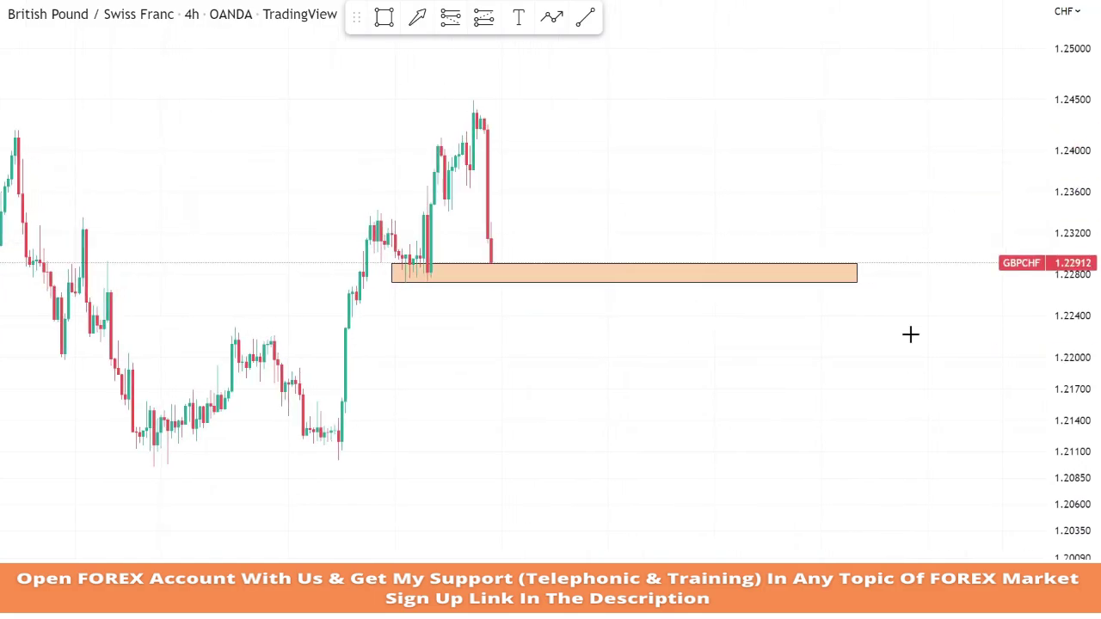
Step: Zoom in and draw an orange zone around the 1.2450 high
scroll(992, 370, up, 5)
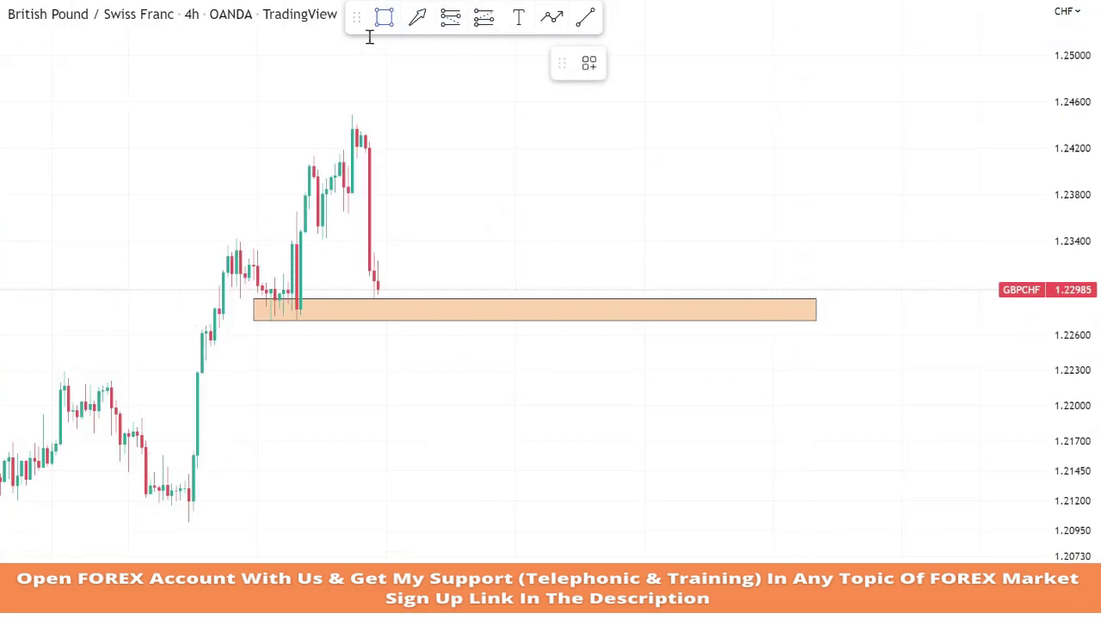
drag(311, 129, 881, 113)
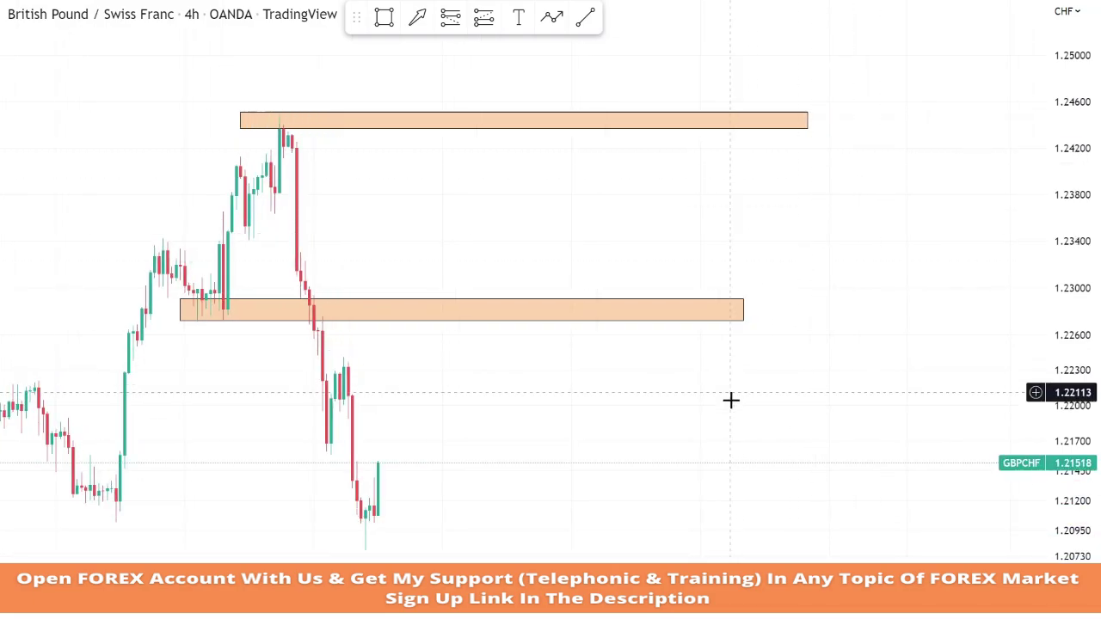
drag(486, 204, 476, 86)
Step: Draw a zone across the 1.2080–1.2105 lows, then zoom back out
click(384, 17)
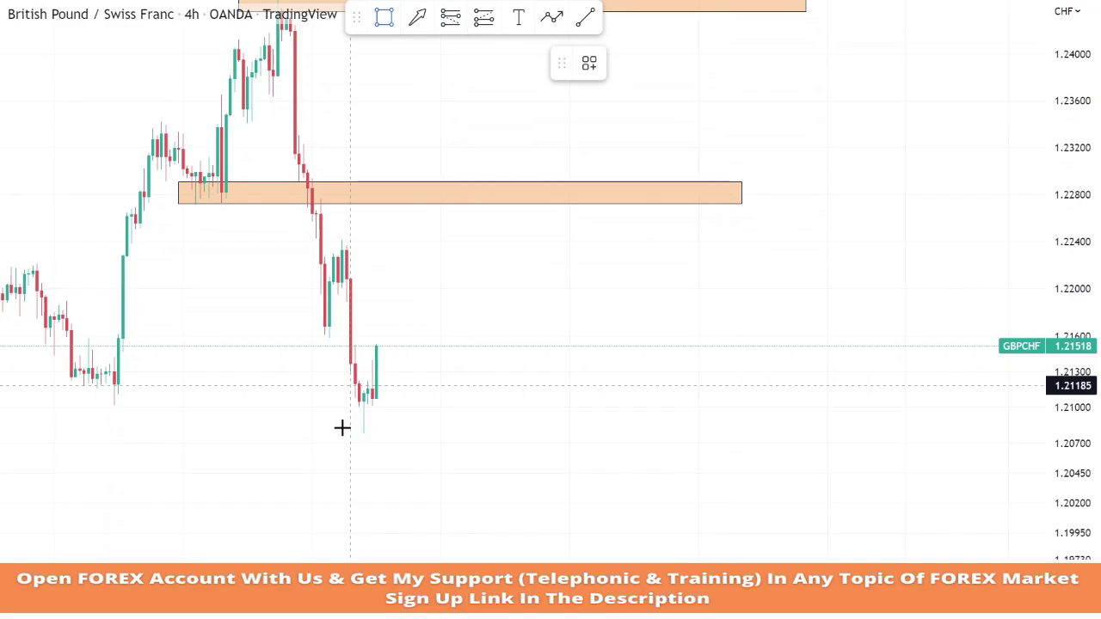
drag(325, 401, 885, 416)
click(872, 371)
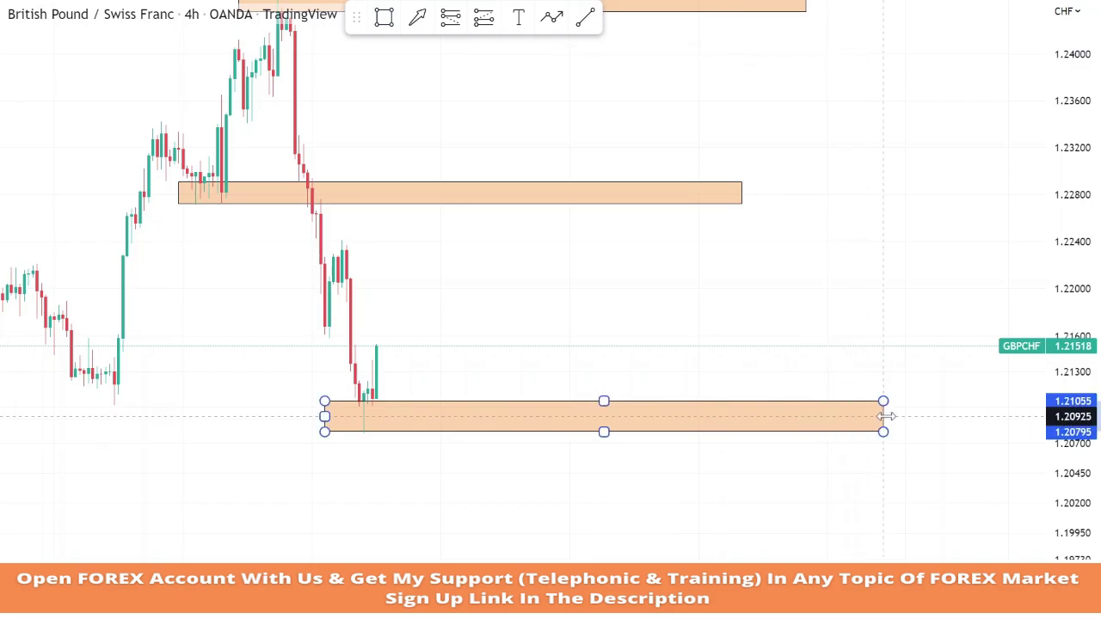
scroll(868, 370, down, 5)
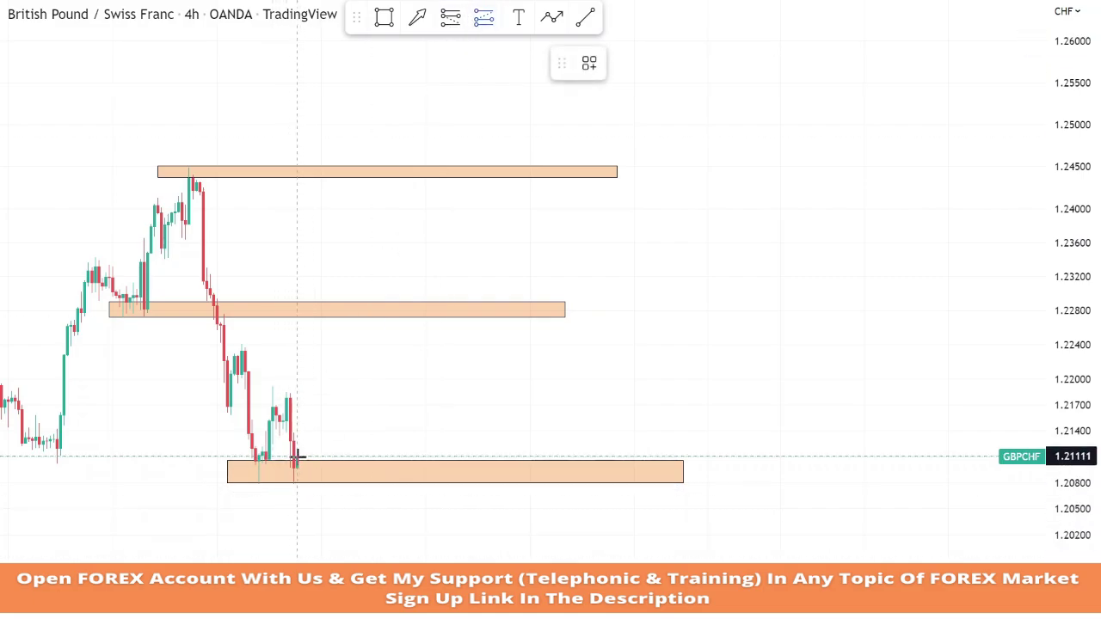
Step: Place a long position at the bottom zone with stop 1.20783 and target near 1.2177
click(297, 456)
drag(297, 520, 297, 484)
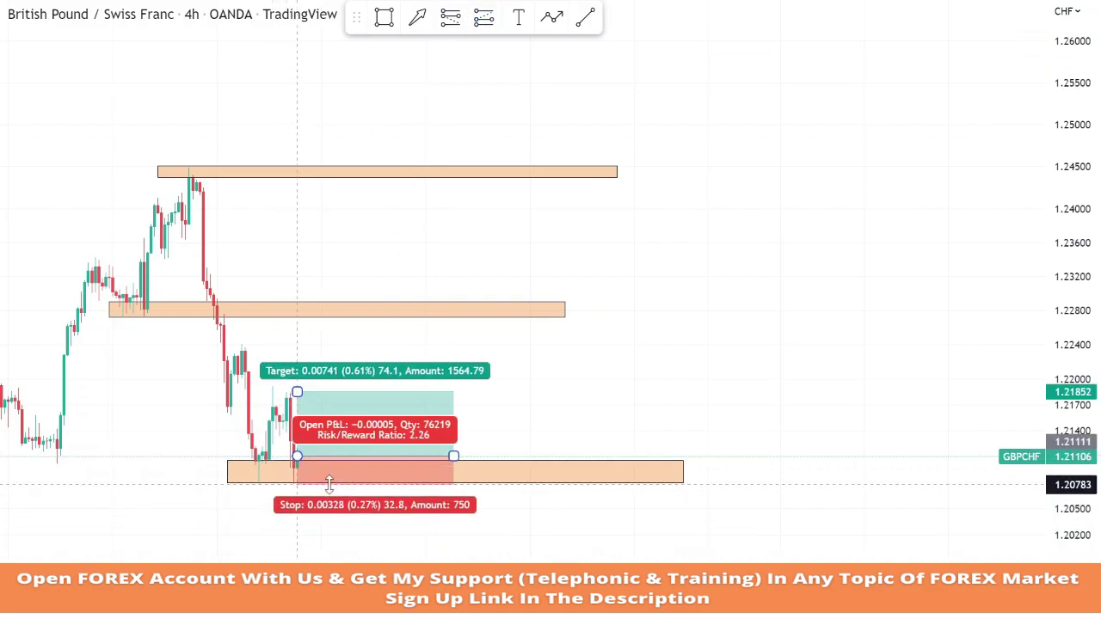
drag(297, 391, 297, 400)
click(315, 347)
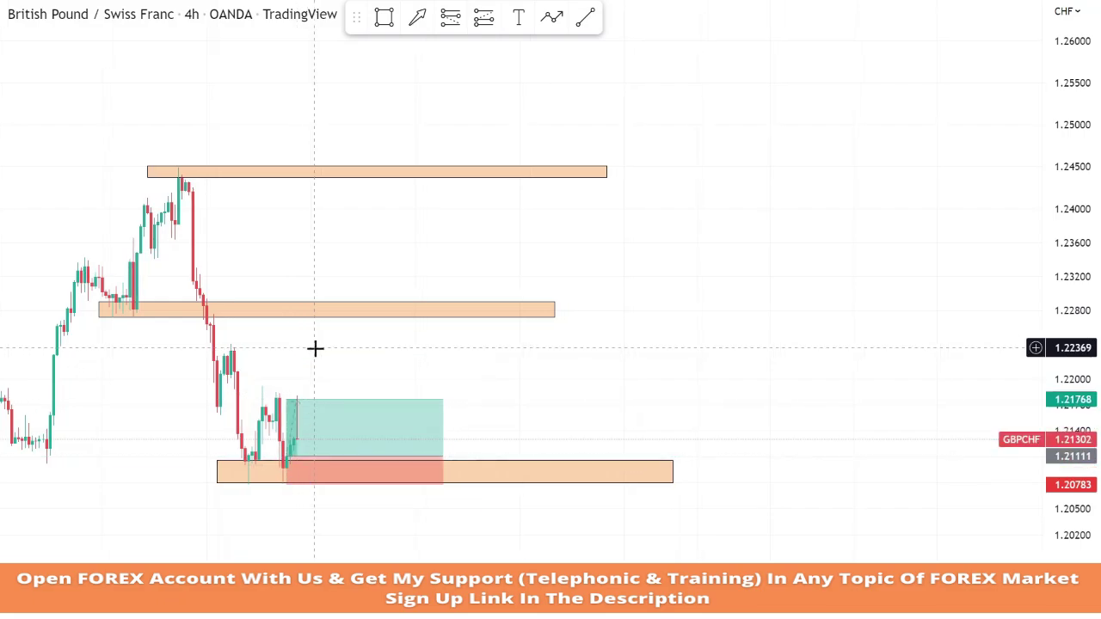
Step: Hide the long position and pan to follow the new candles
right_click(367, 464)
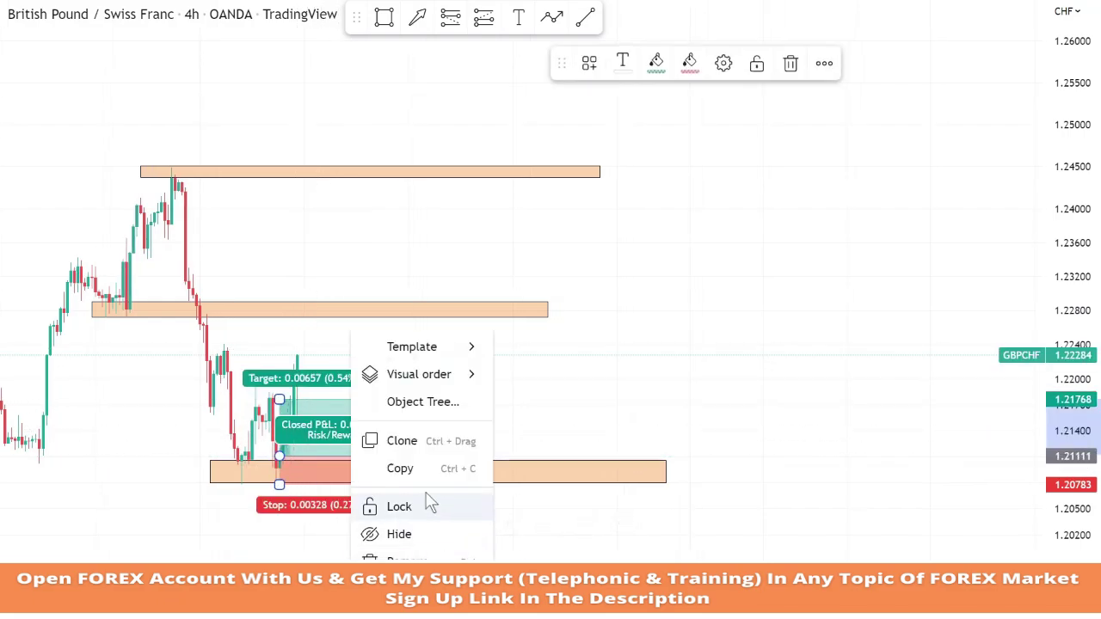
click(410, 532)
drag(559, 429, 663, 391)
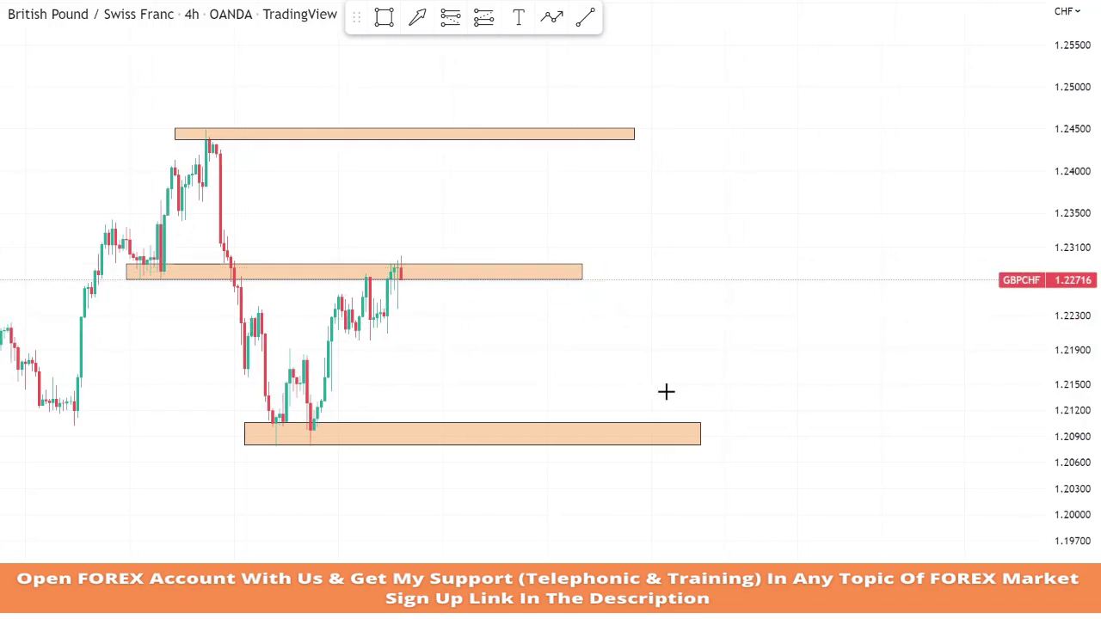
Step: Place a short position at the middle zone with stop 1.23124 and target 1.21928
scroll(855, 312, up, 3)
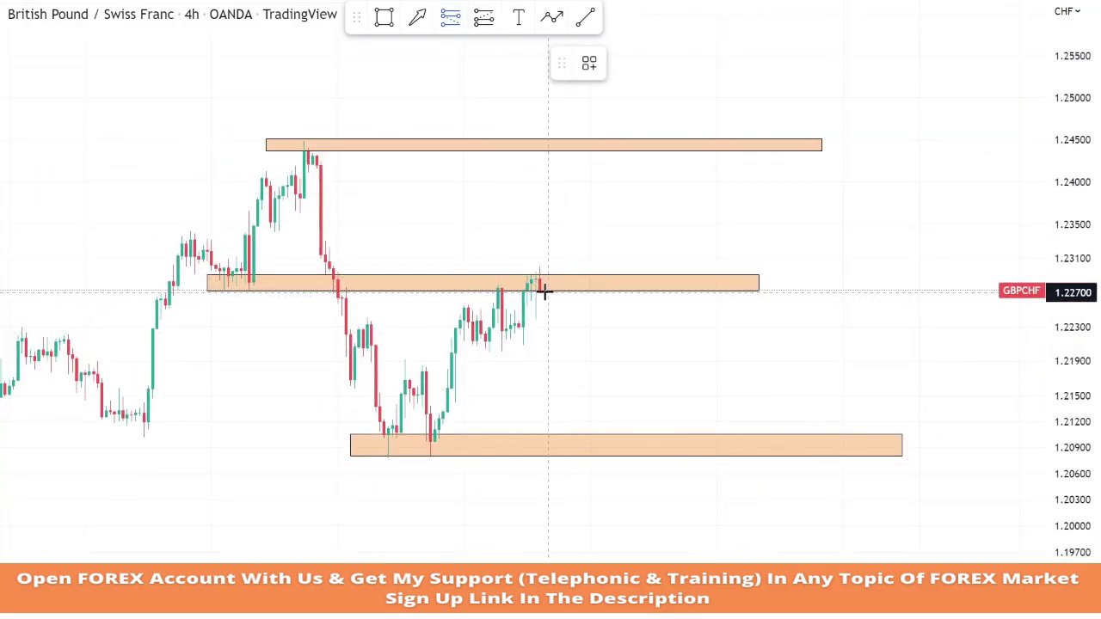
click(540, 290)
drag(569, 222, 572, 257)
mouse_move(540, 354)
mouse_down()
mouse_move(545, 365)
mouse_move(547, 355)
mouse_up()
click(859, 362)
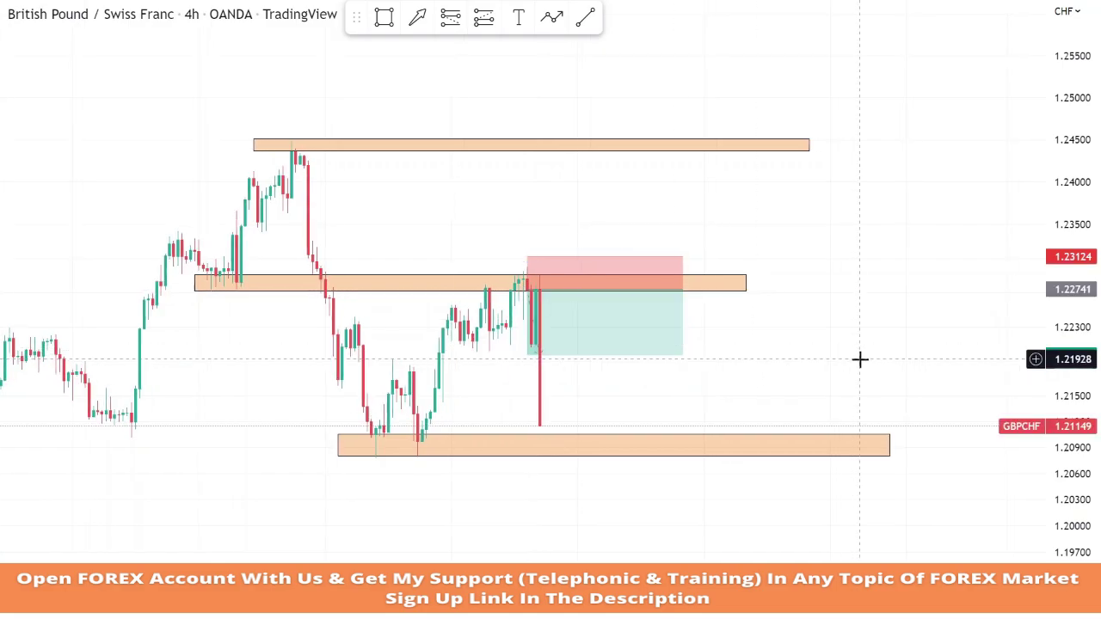
Step: Remove the short position and restore the bottom zone's height
click(640, 344)
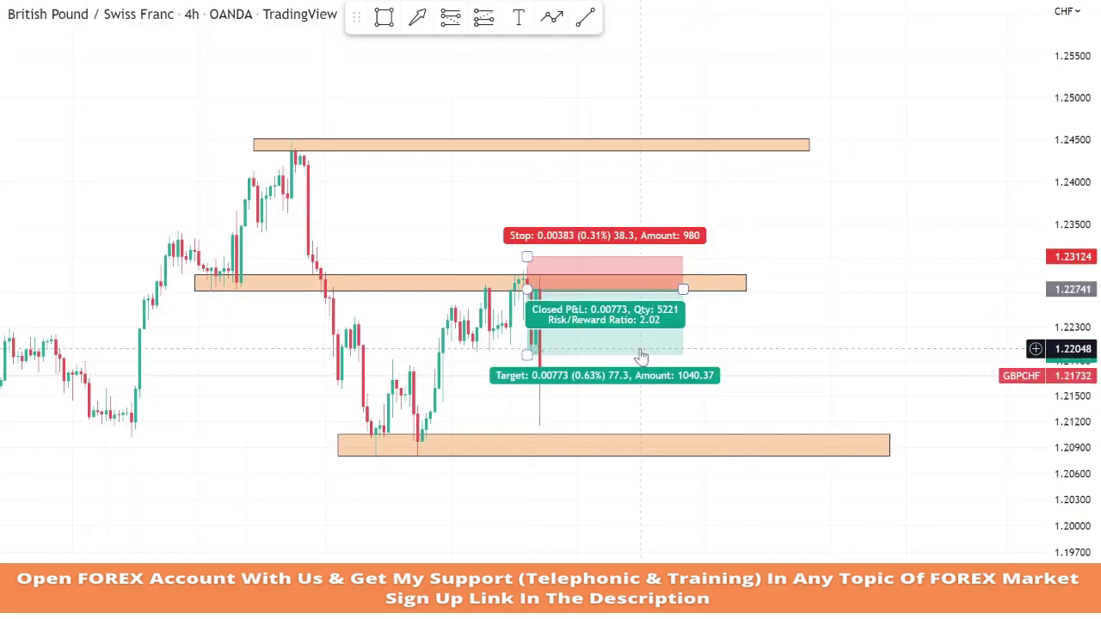
right_click(641, 344)
click(680, 557)
mouse_move(890, 435)
mouse_down()
mouse_move(880, 444)
mouse_move(889, 435)
mouse_up()
click(815, 193)
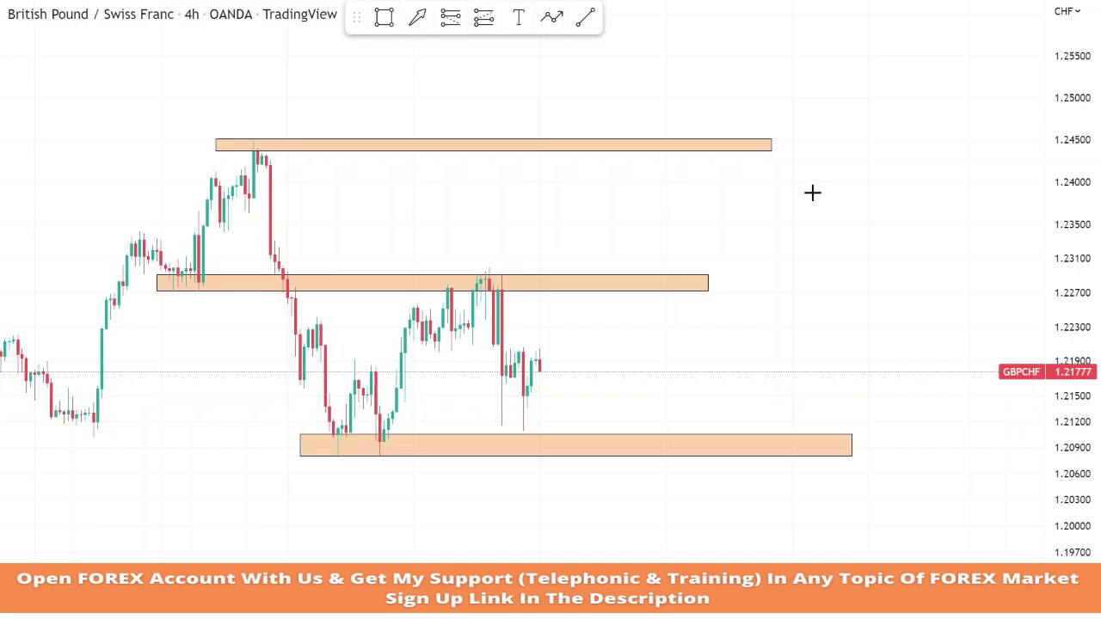
Step: Draw a rising trendline from below the first low to beneath the latest candles, extending its left end
click(584, 17)
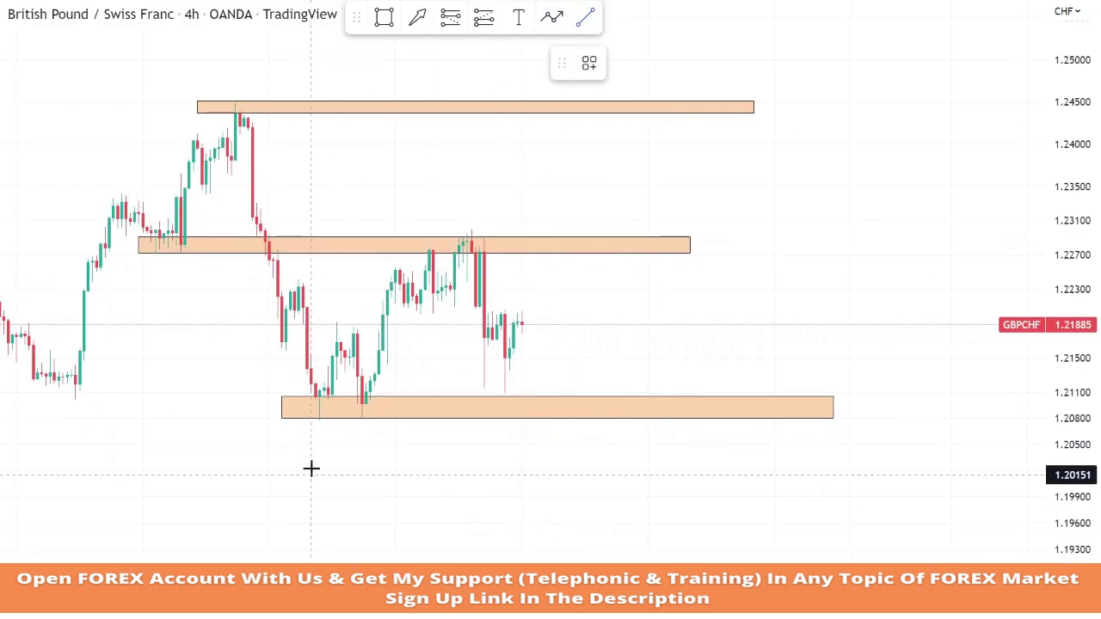
click(311, 441)
click(745, 330)
drag(310, 441, 290, 435)
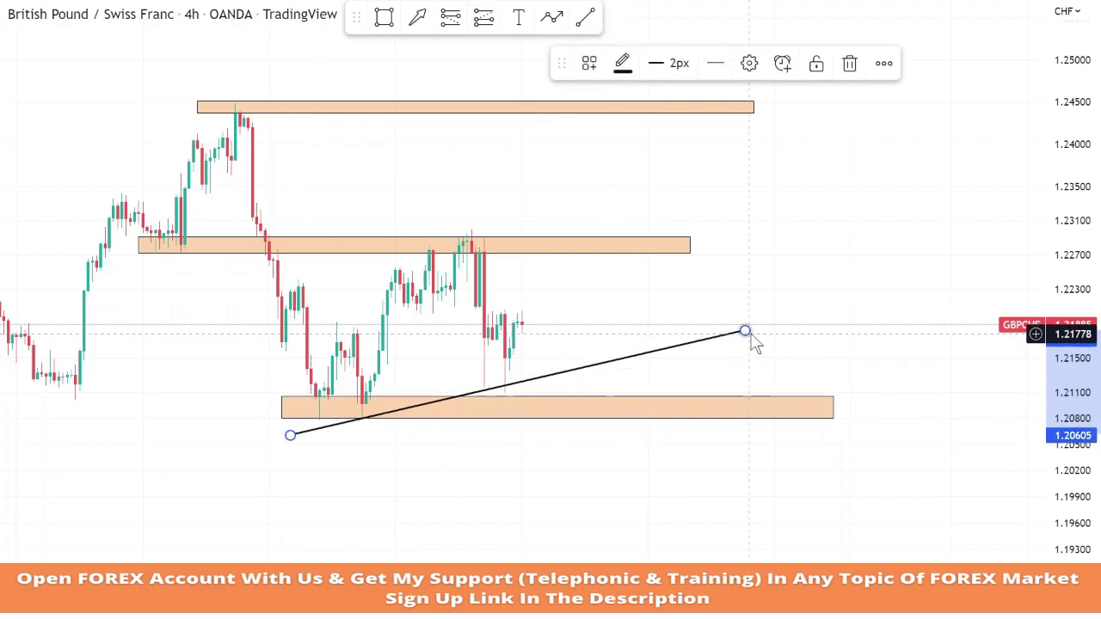
drag(744, 331, 753, 345)
click(757, 371)
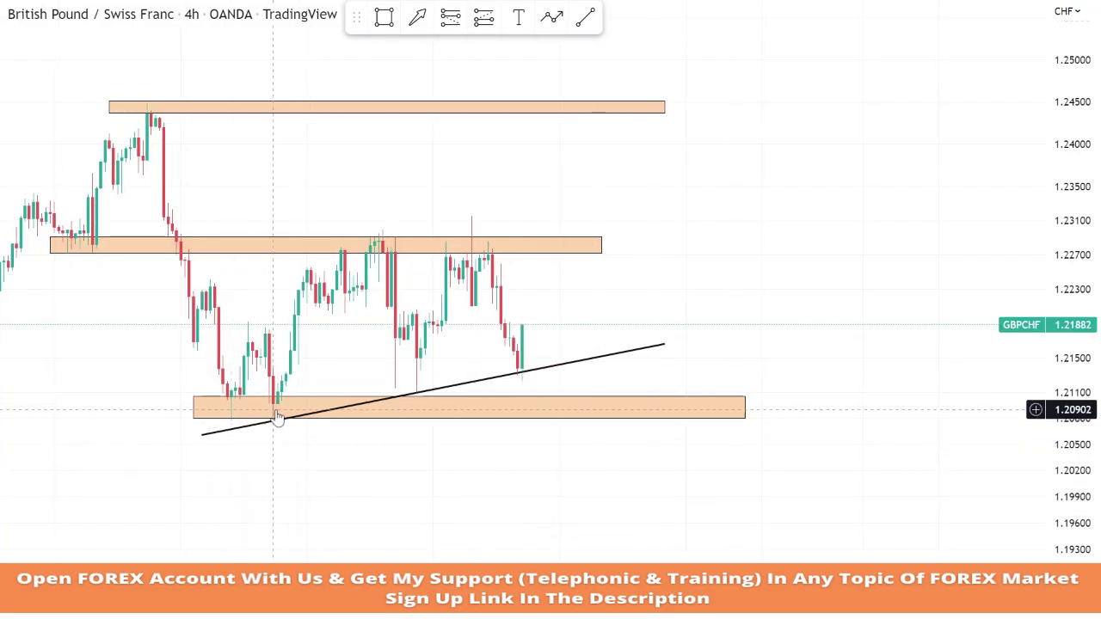
drag(202, 434, 194, 434)
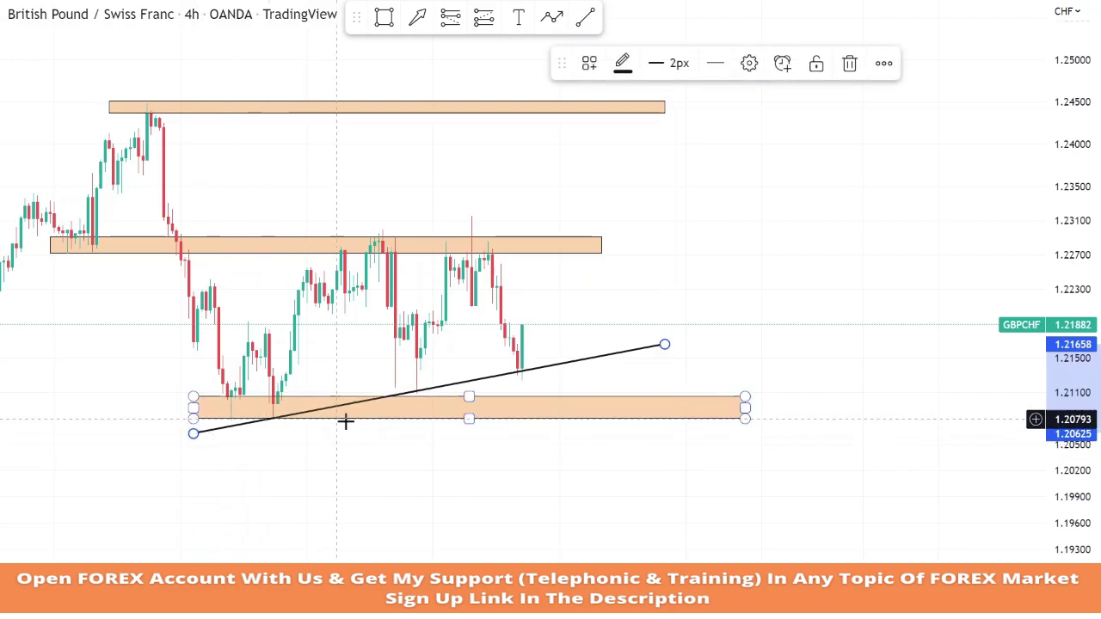
Step: Place a long position on the trendline bounce with target 1.23356
click(523, 361)
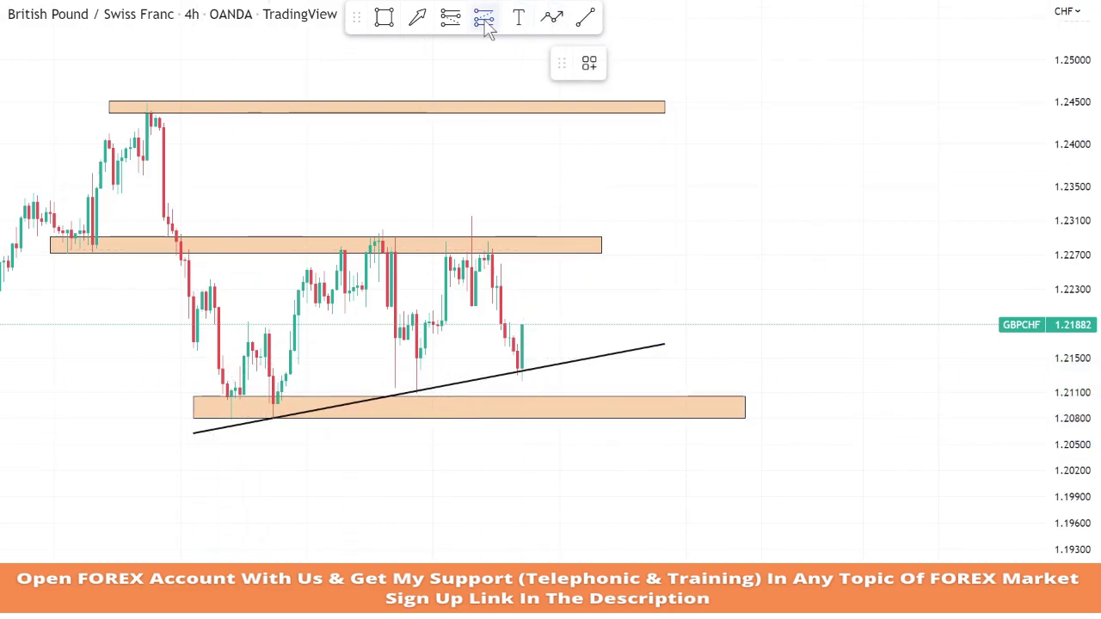
click(522, 326)
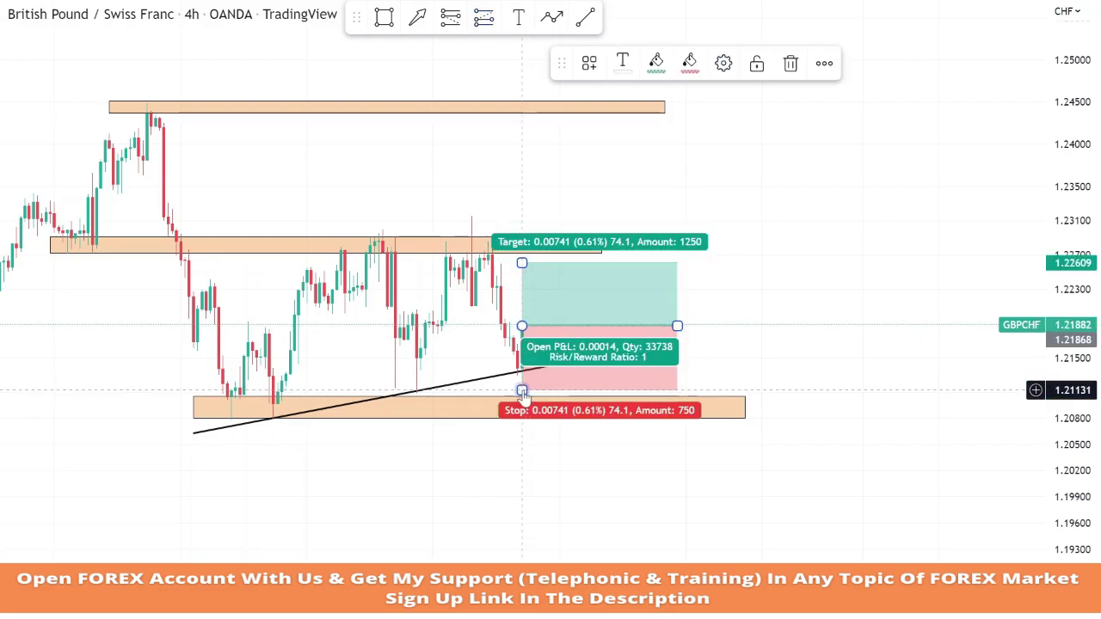
drag(522, 262, 536, 200)
click(487, 130)
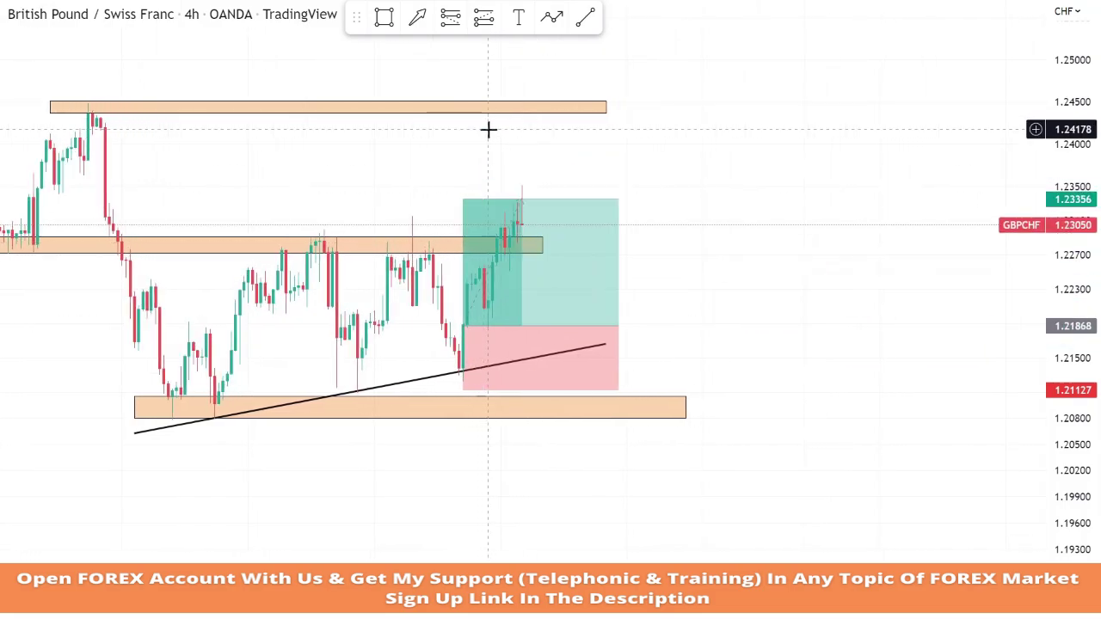
Step: Hide the long position and recentre the chart
click(591, 274)
right_click(591, 274)
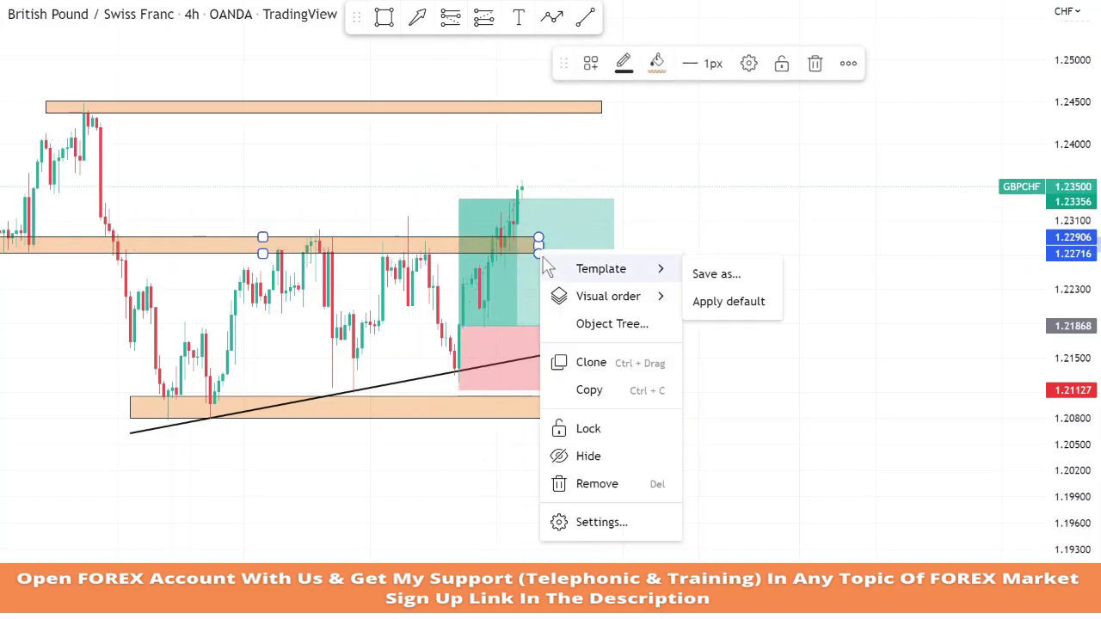
click(636, 420)
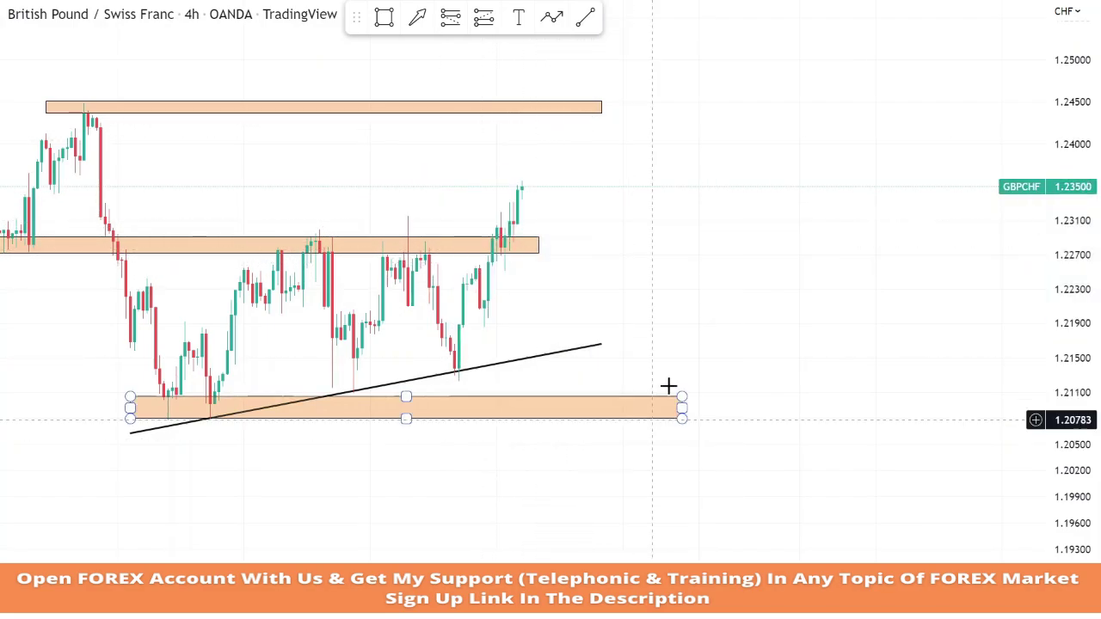
drag(731, 326, 823, 413)
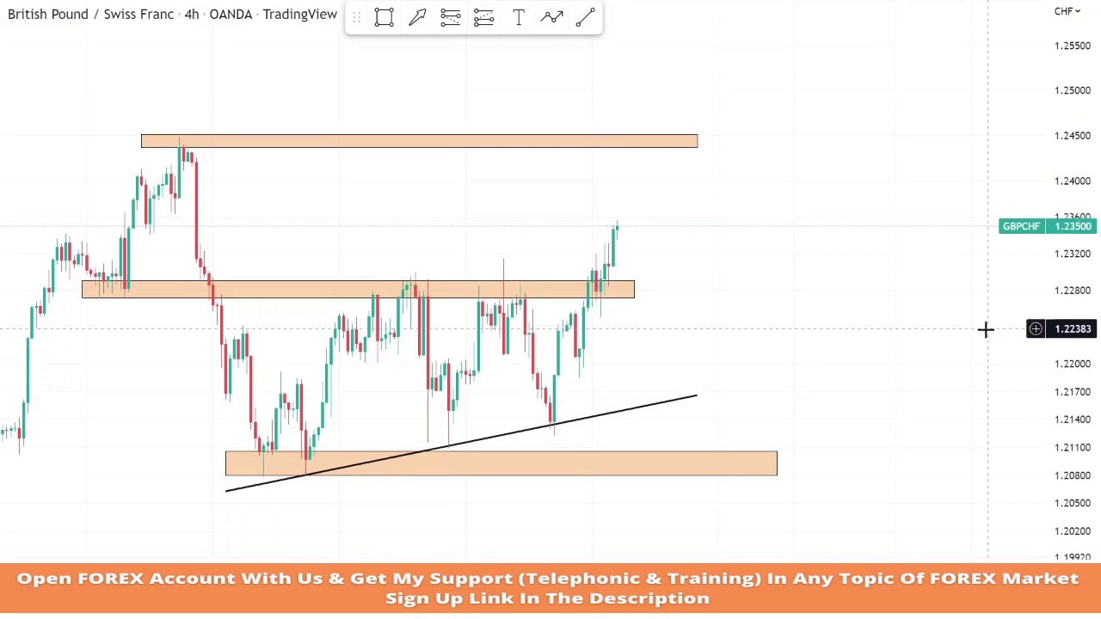
scroll(988, 337, up, 2)
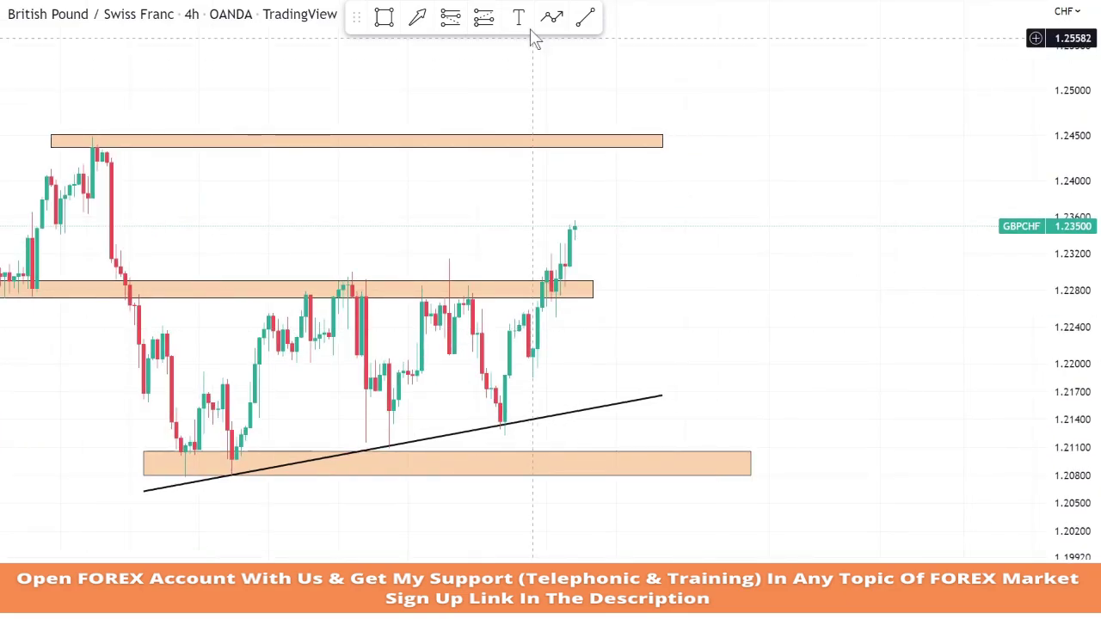
Step: Draw a descending trendline from the top zone's left end down across the middle zone
click(585, 18)
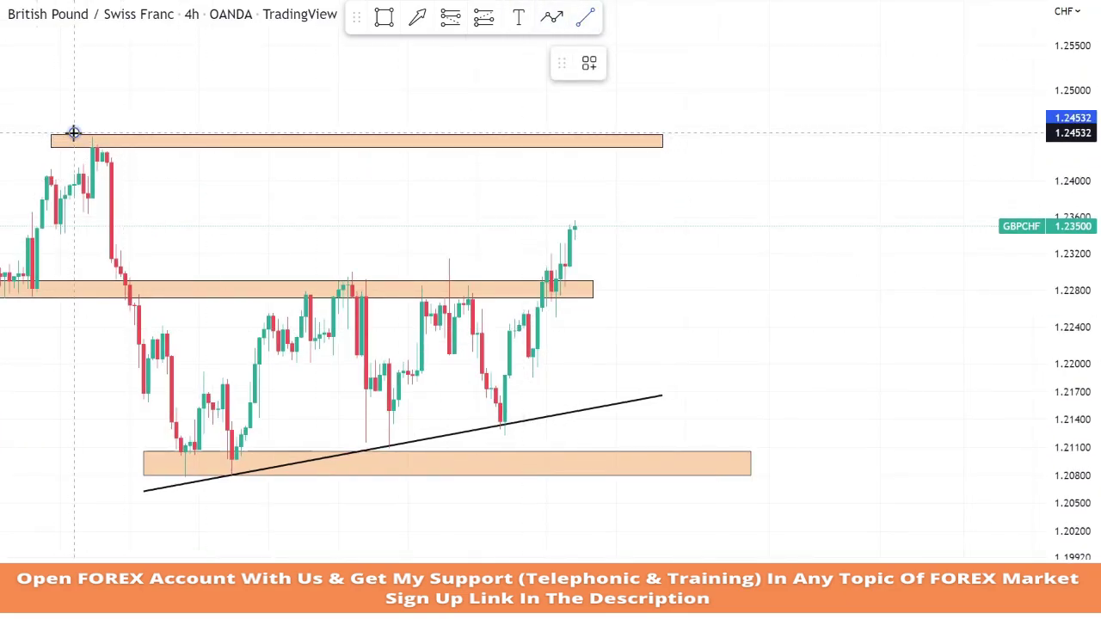
click(74, 133)
click(869, 399)
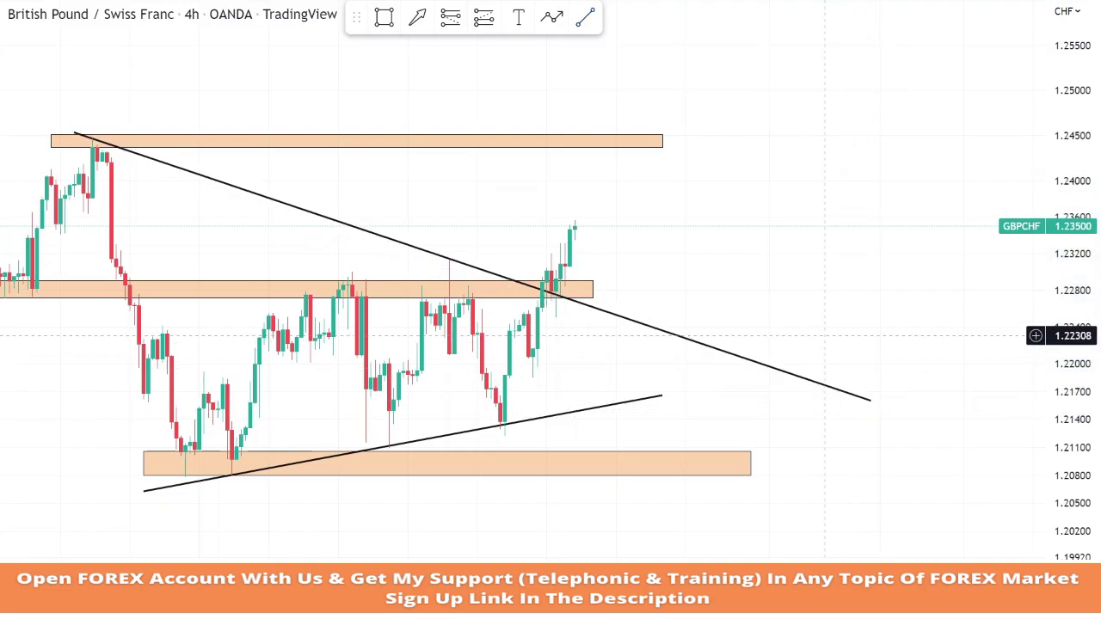
Step: Pan the chart to follow replayed bars rallying into the 1.2450 zone
drag(855, 314, 845, 251)
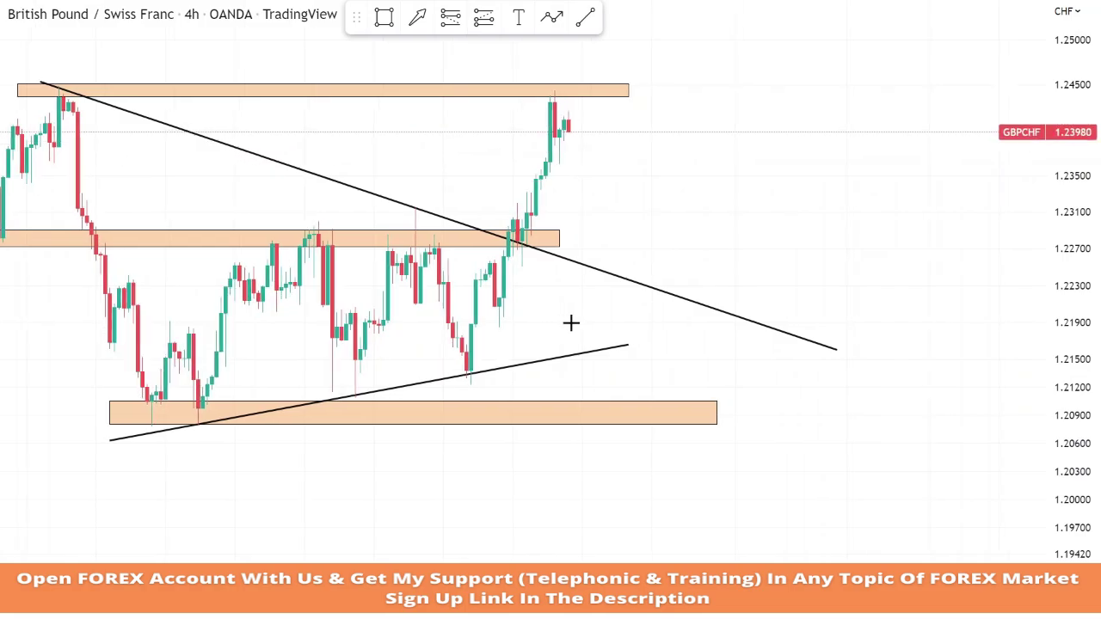
drag(140, 216, 257, 189)
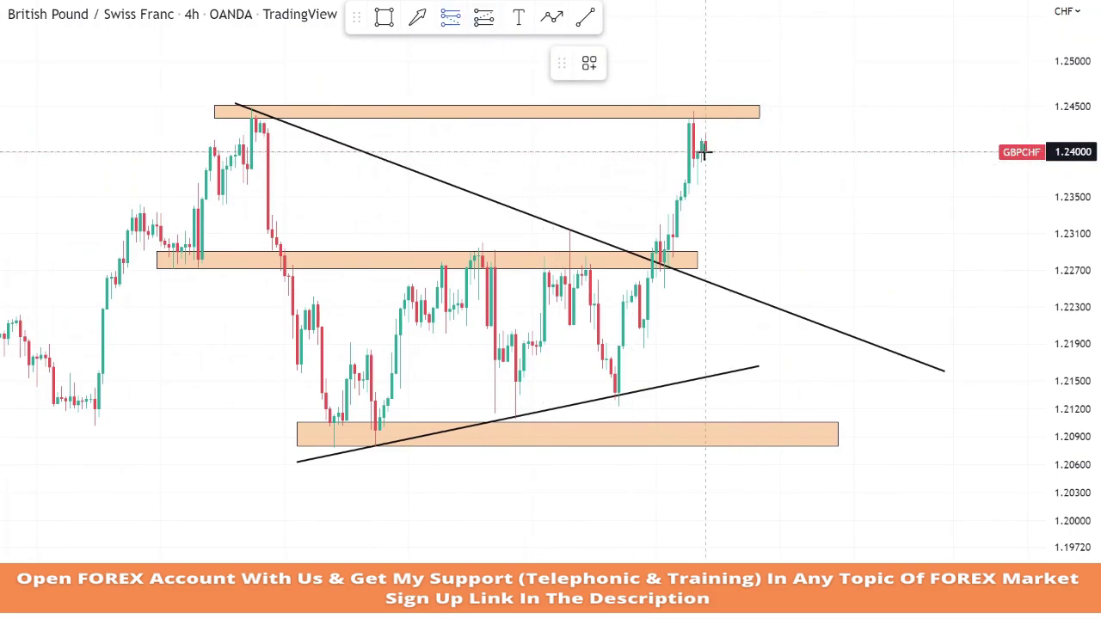
Step: Place a short position at 1.24000 with stop 1.24522 and target 1.22954
click(703, 153)
drag(677, 101, 678, 121)
drag(678, 235, 678, 263)
drag(914, 354, 887, 361)
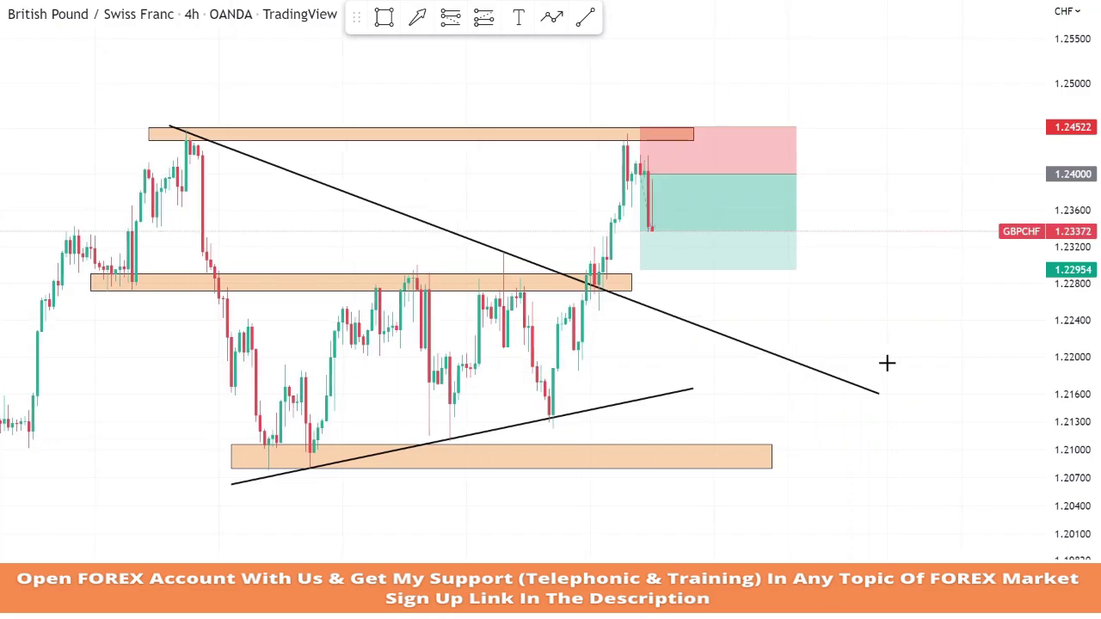
Step: Remove the short position once its target is hit
click(725, 215)
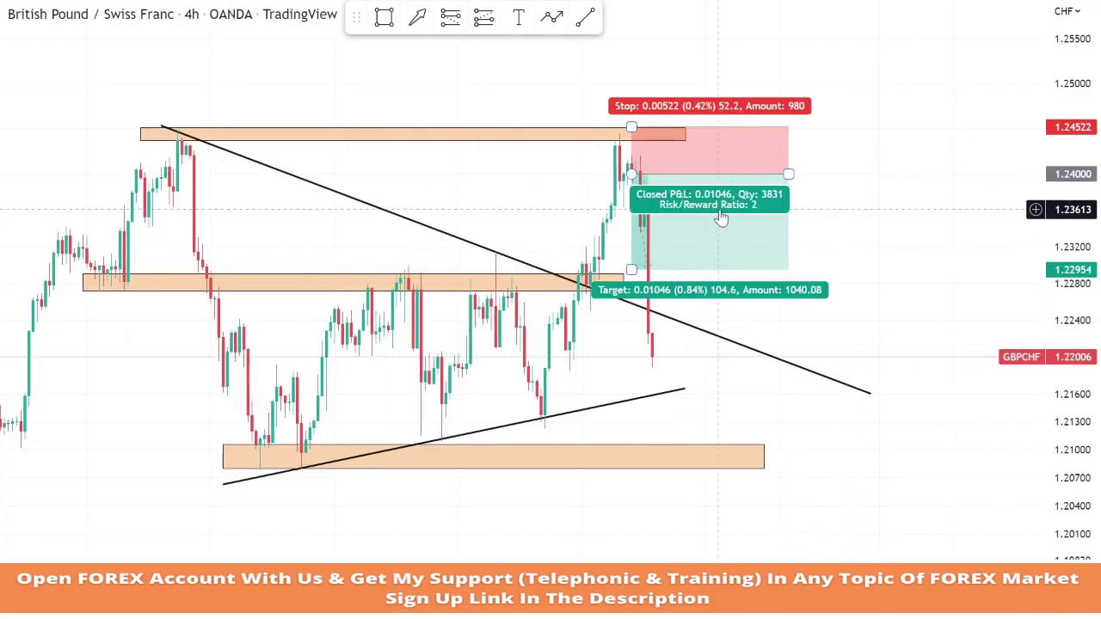
right_click(720, 213)
click(773, 445)
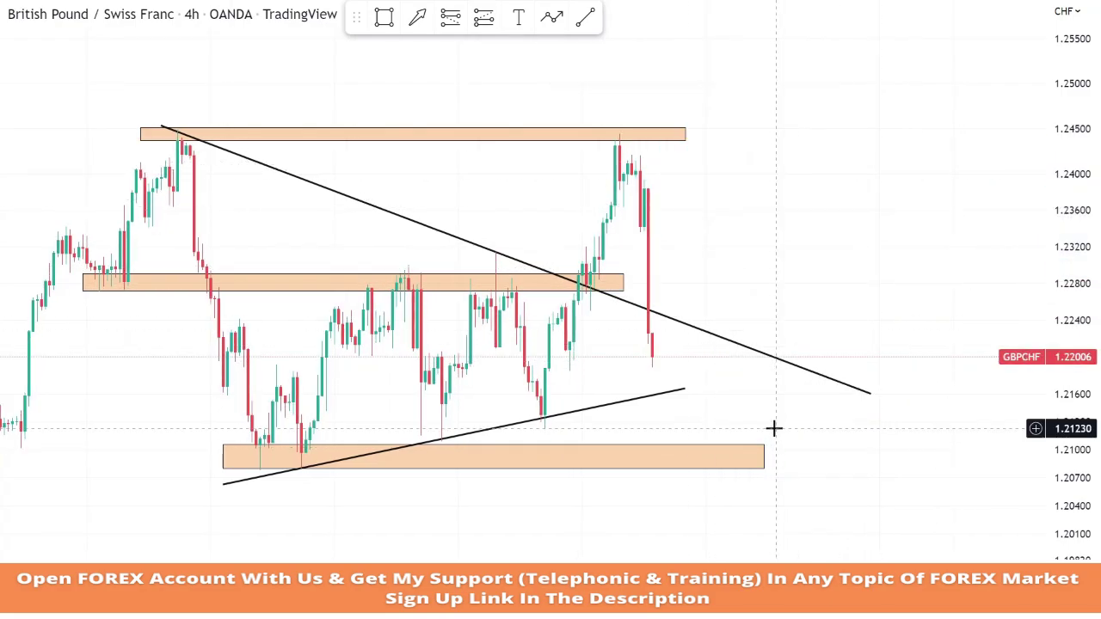
Step: Draw an orange zone around 1.2180–1.2207 out to the trendline, then zoom in
click(384, 17)
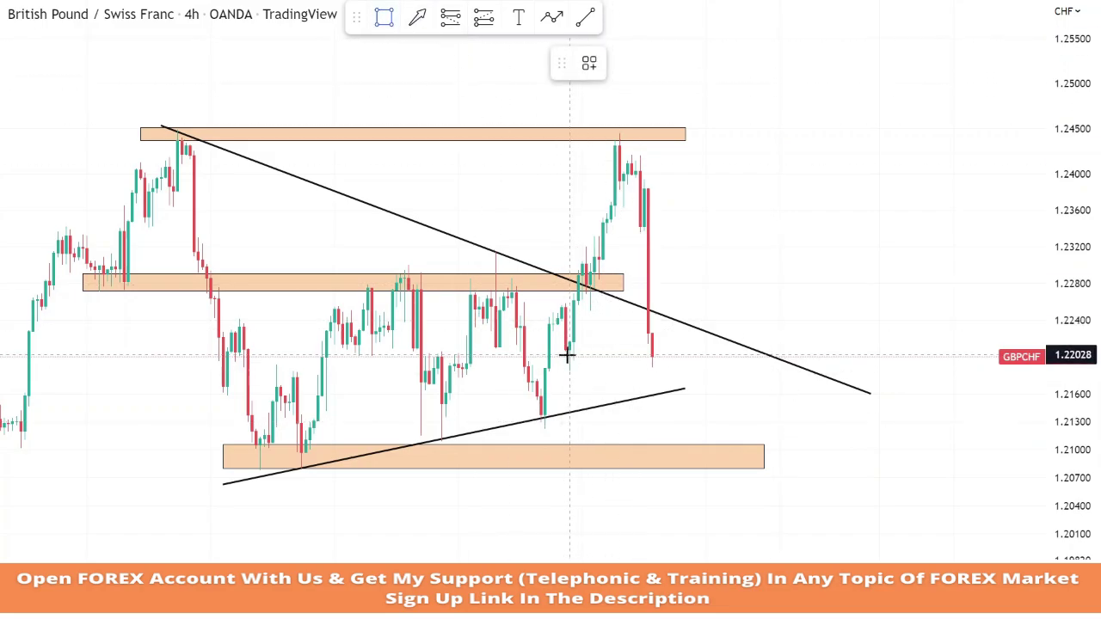
drag(663, 396, 796, 371)
click(849, 351)
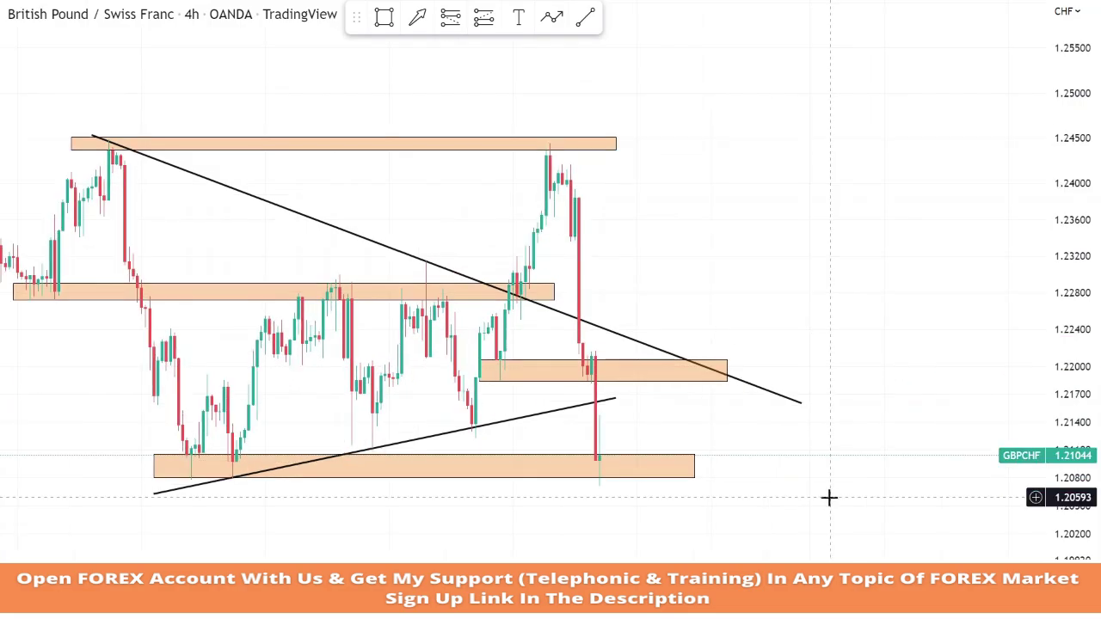
scroll(845, 479, up, 3)
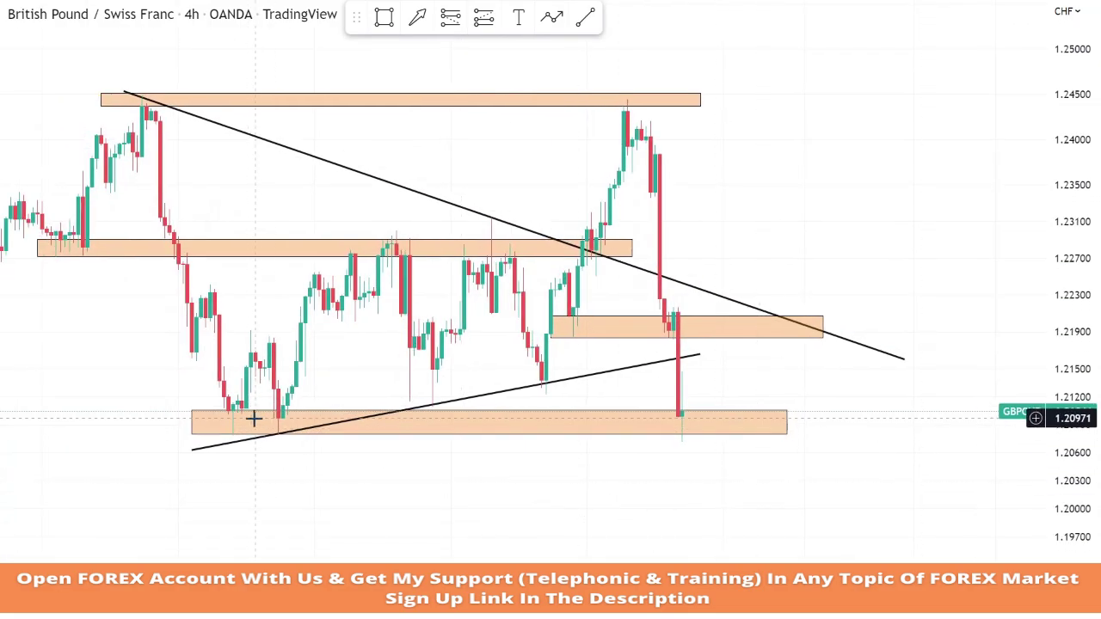
Step: Place a long position at 1.21054 with stop 1.20630 and target 1.21907
click(483, 18)
click(682, 411)
drag(714, 483, 718, 450)
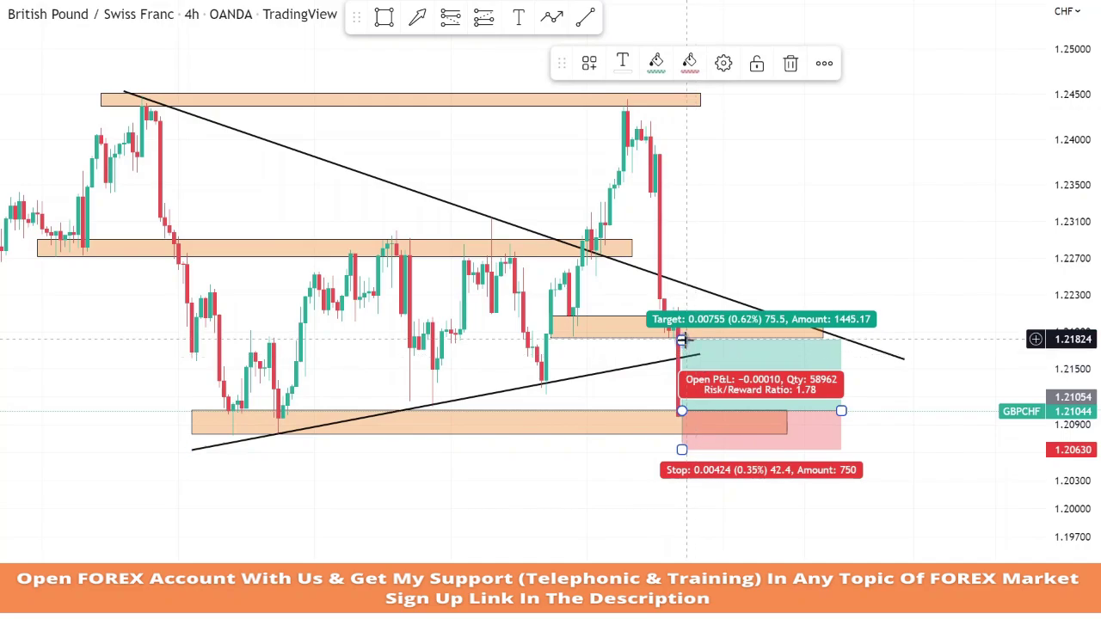
drag(682, 339, 689, 331)
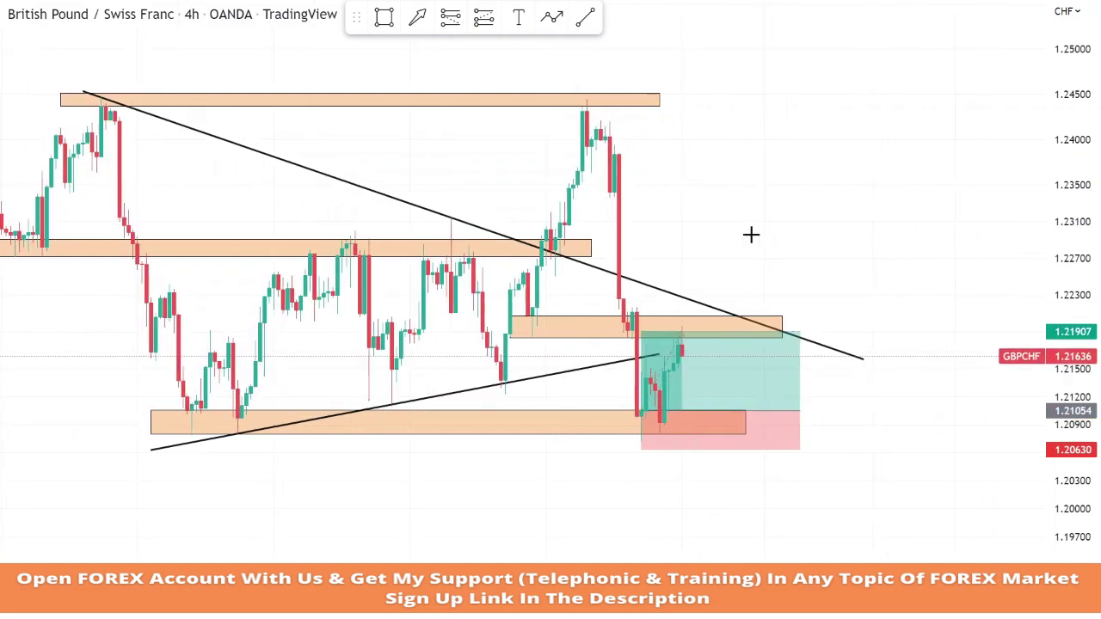
Step: Check the long position's result and remove it from the chart
click(768, 394)
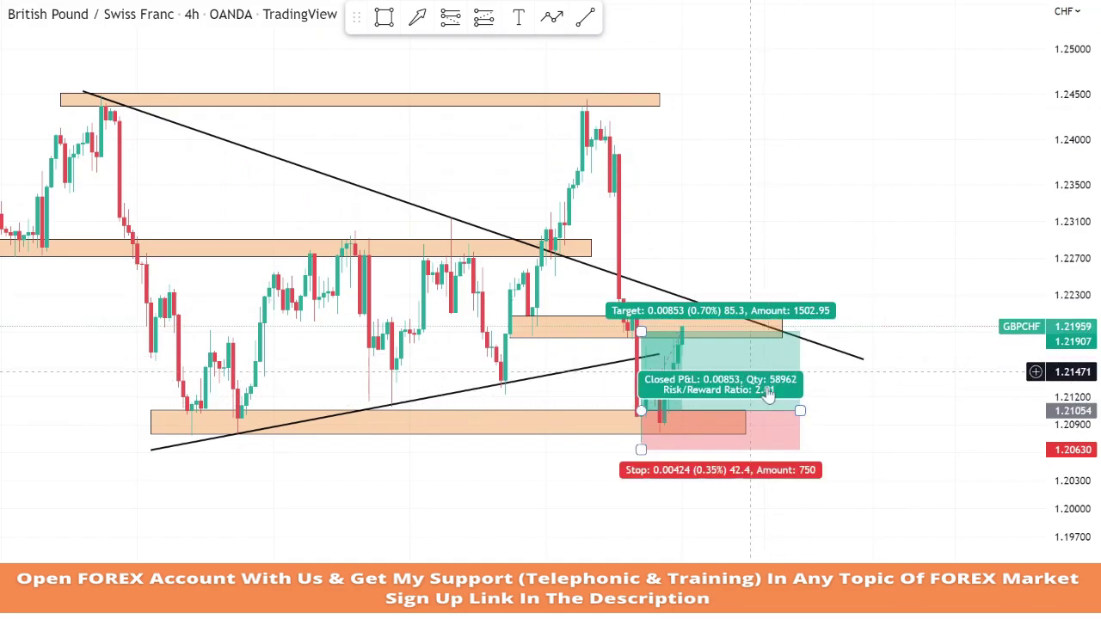
right_click(729, 376)
click(774, 553)
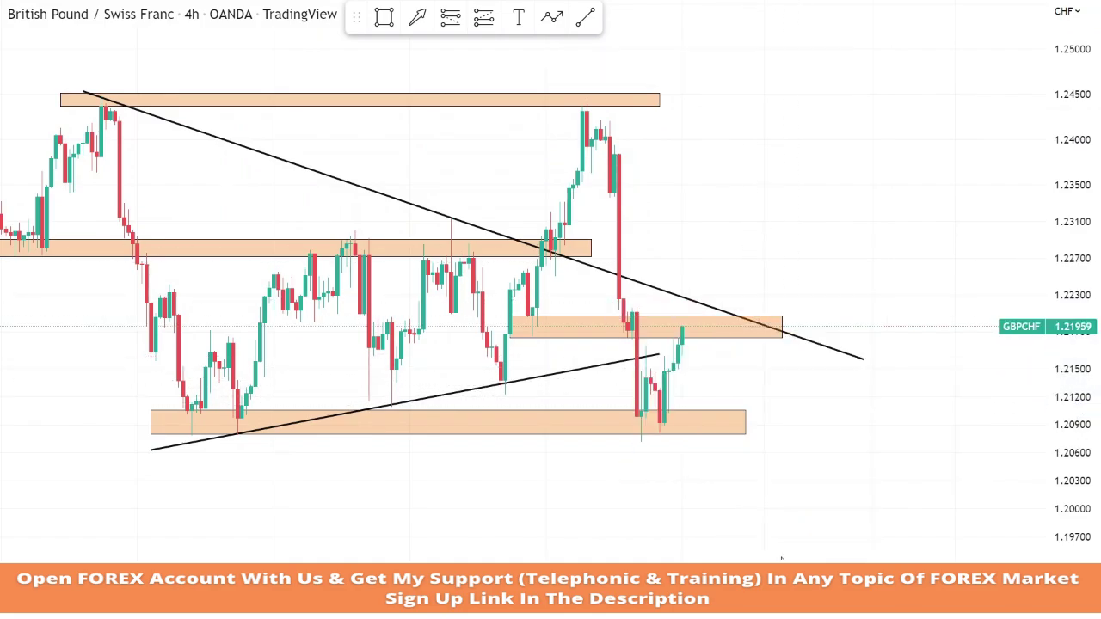
Step: Draw a trendline descending from the swing low near 1.2150 down toward 1.1922
drag(682, 318, 651, 258)
click(584, 17)
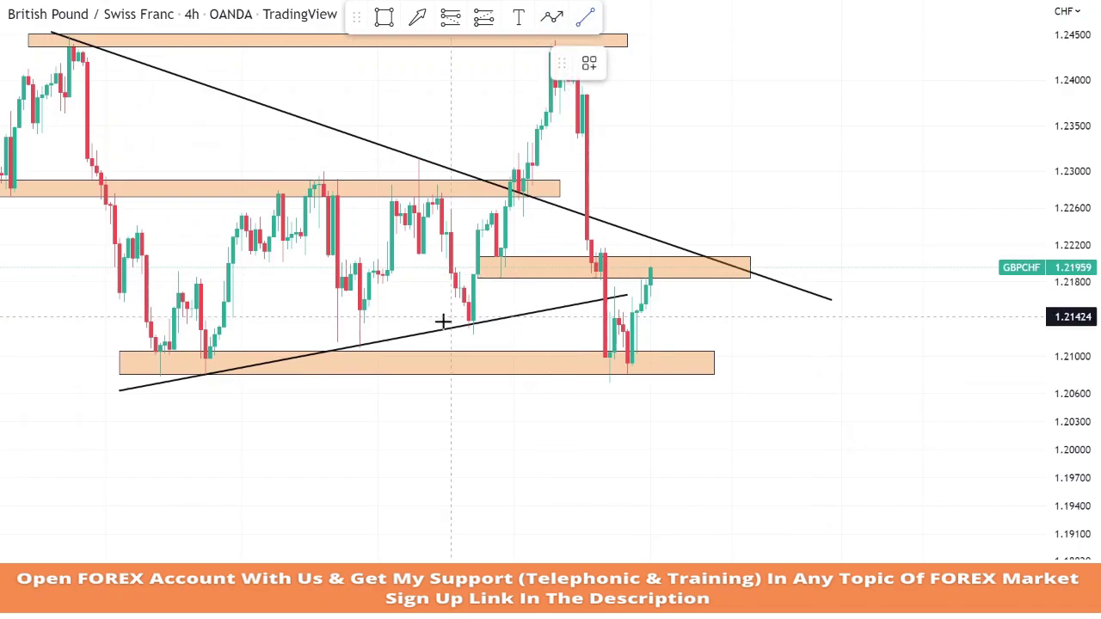
click(421, 320)
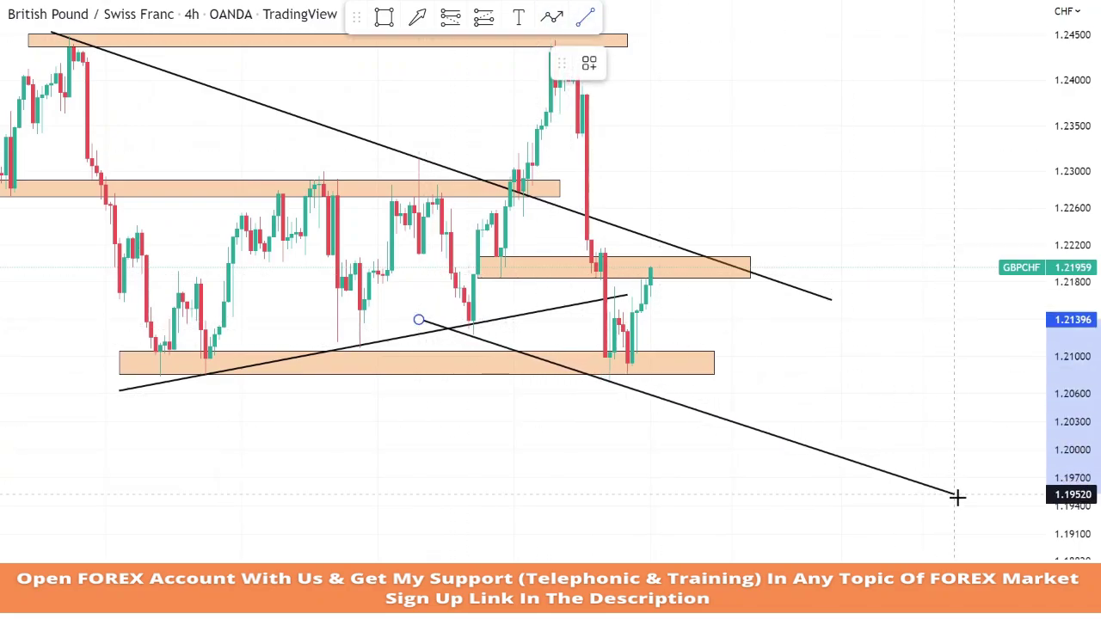
click(1018, 522)
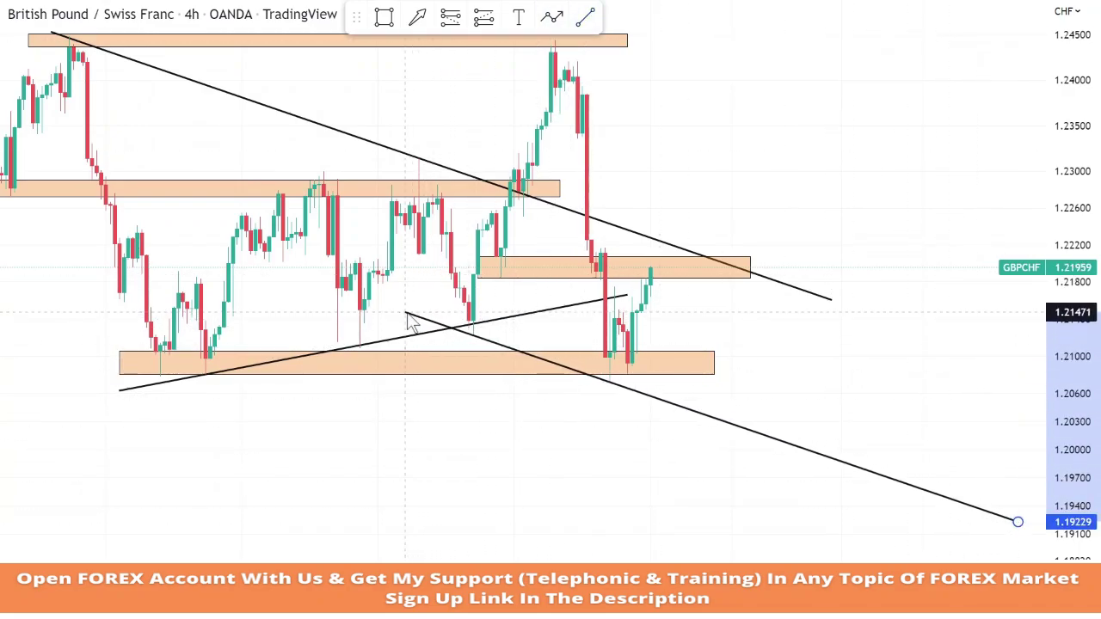
drag(789, 395, 732, 432)
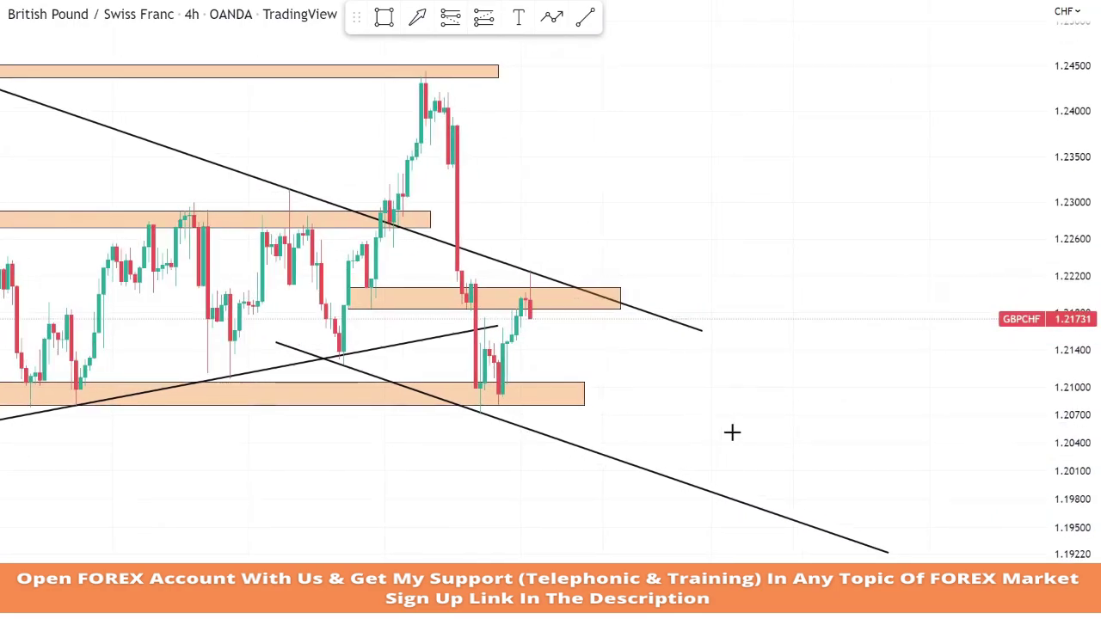
scroll(923, 348, up, 3)
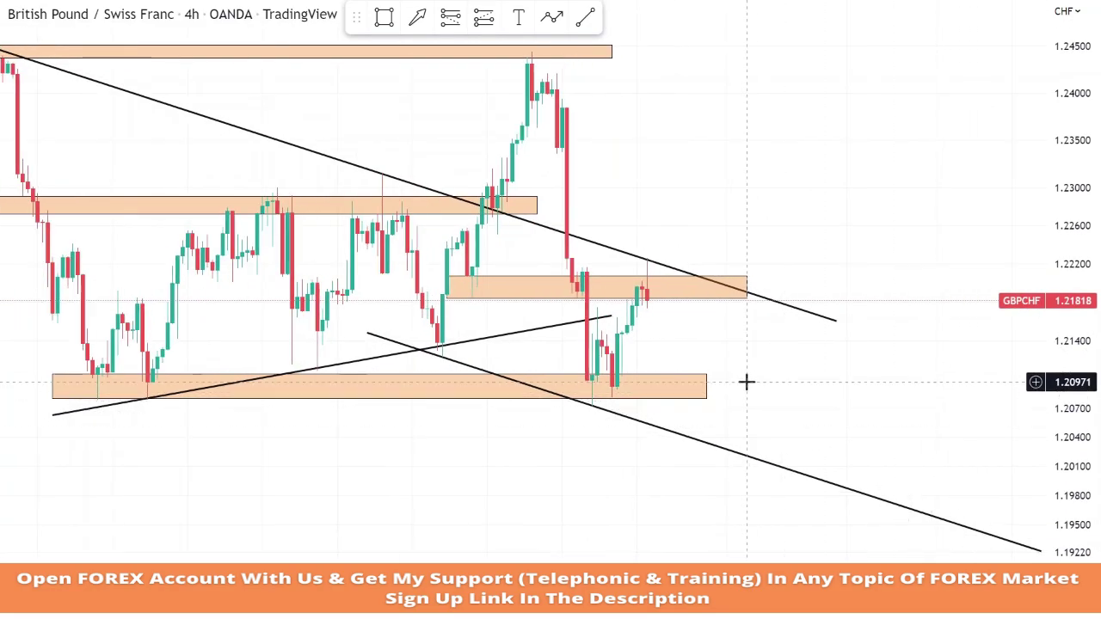
scroll(706, 322, down, 2)
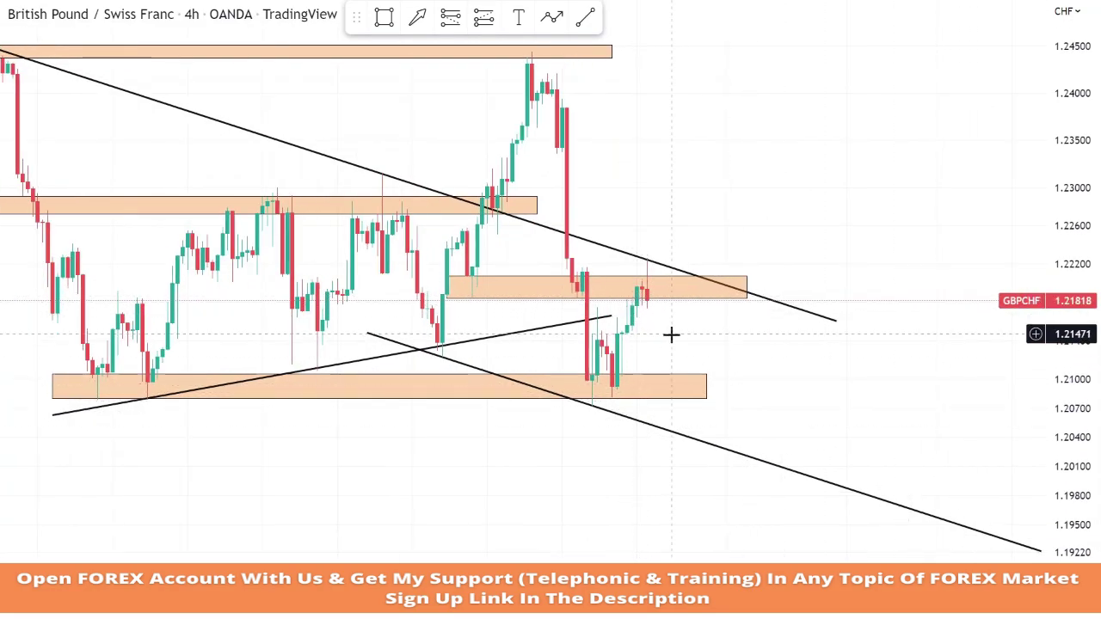
scroll(946, 275, up, 3)
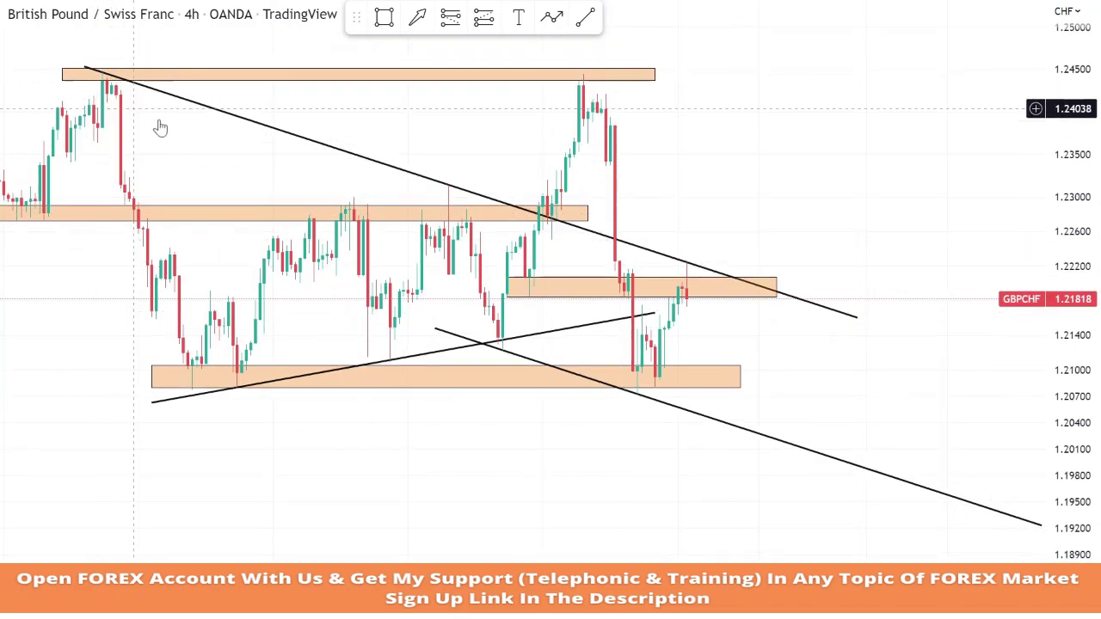
Step: Place a short position at 1.21814 with stop 1.22671 and target 1.20099, then delete it
click(484, 18)
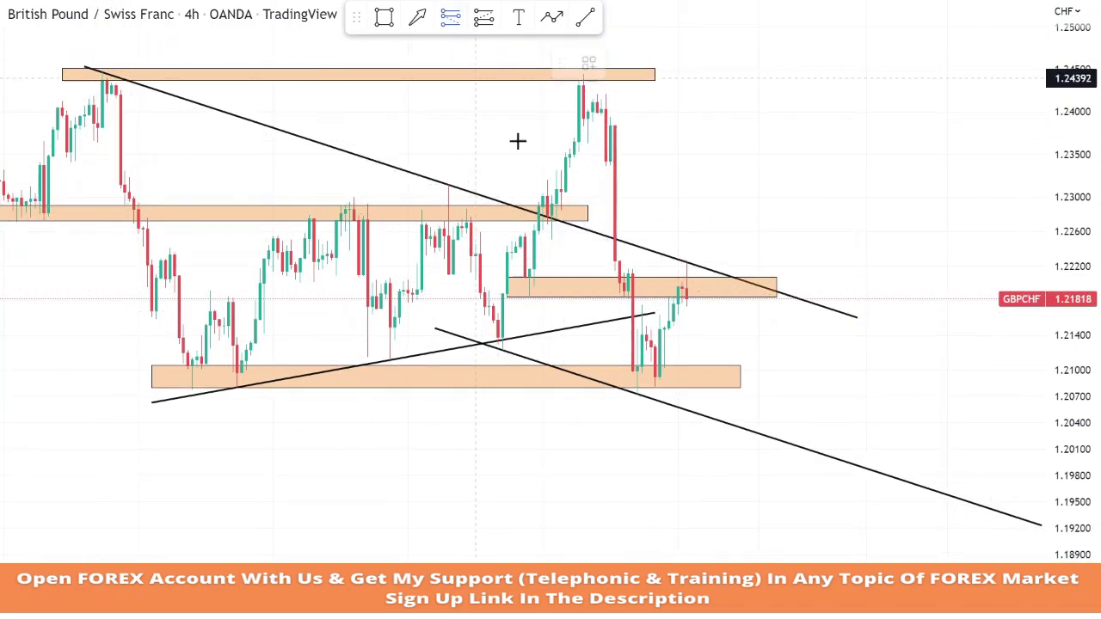
click(695, 321)
drag(620, 224, 620, 217)
drag(619, 356, 627, 440)
click(884, 419)
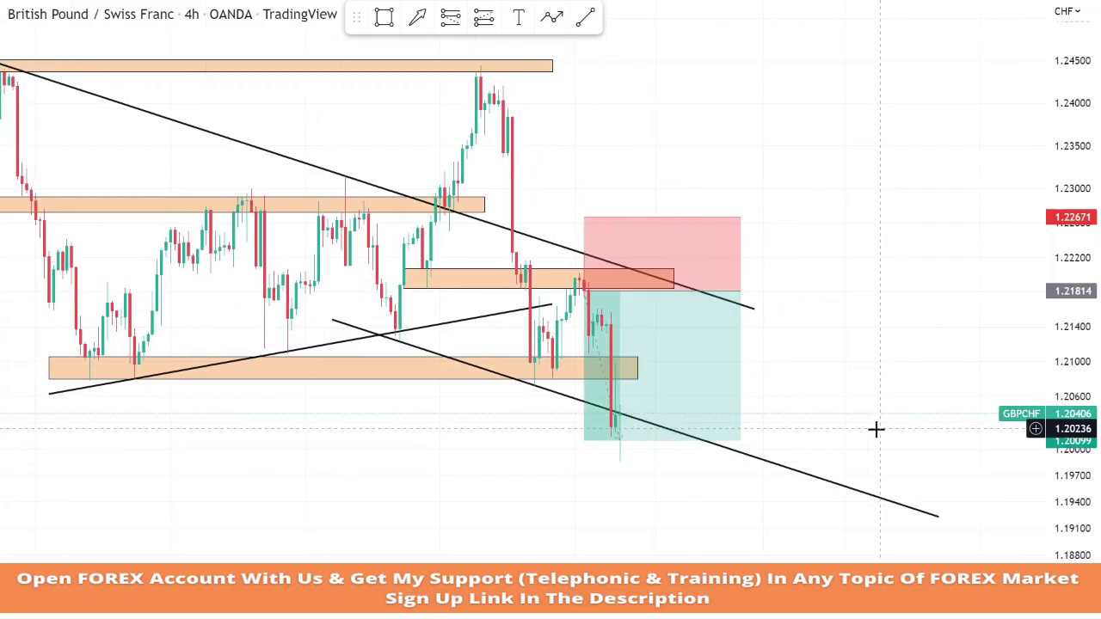
right_click(719, 376)
key(Delete)
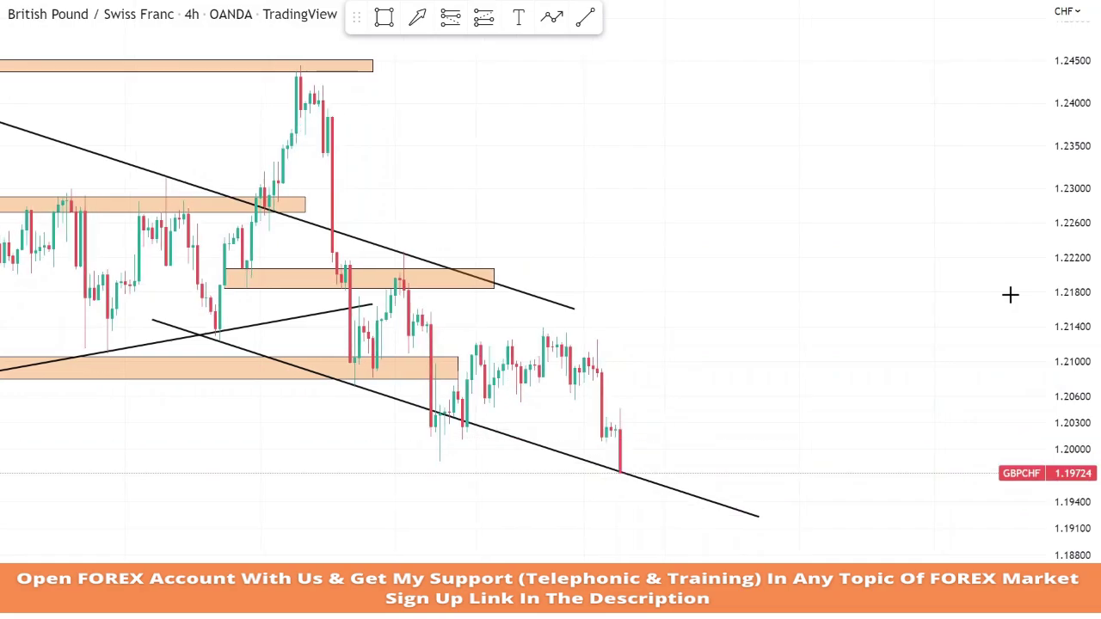
Step: Place a long position at 1.20461 with stop 1.19698 and target 1.21993, then remove it
scroll(904, 459, up, 1)
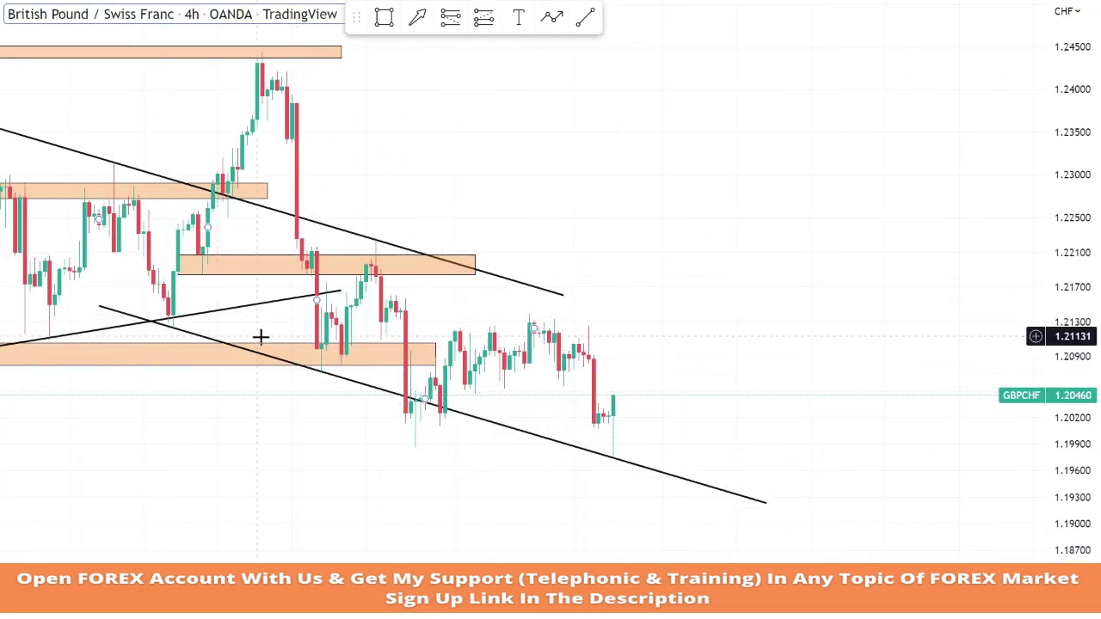
click(600, 450)
click(614, 396)
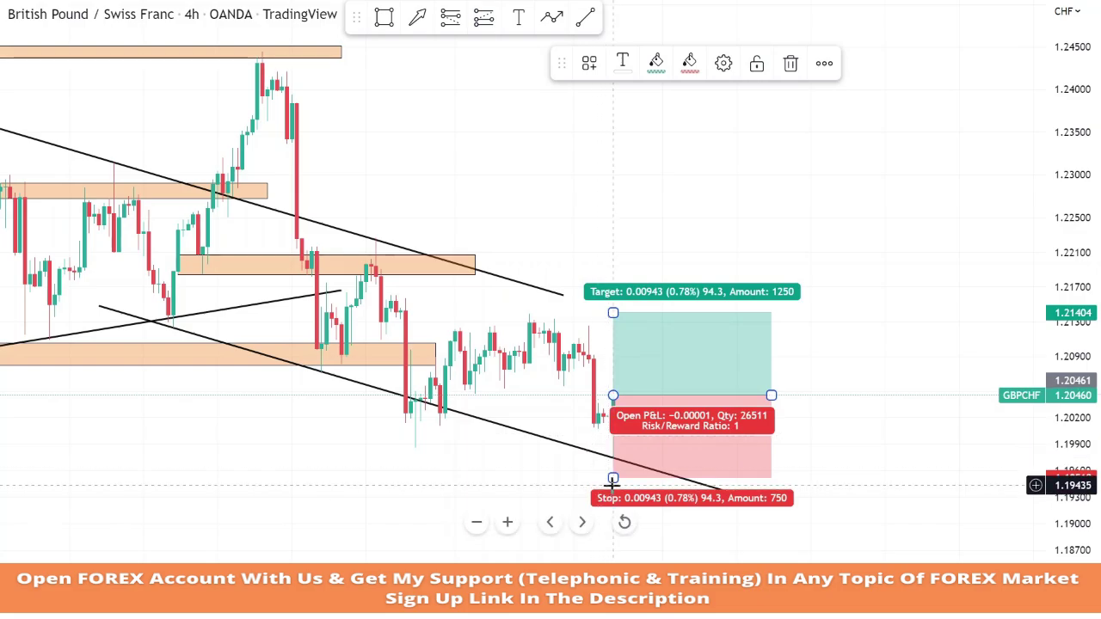
drag(613, 478, 614, 462)
drag(614, 313, 615, 262)
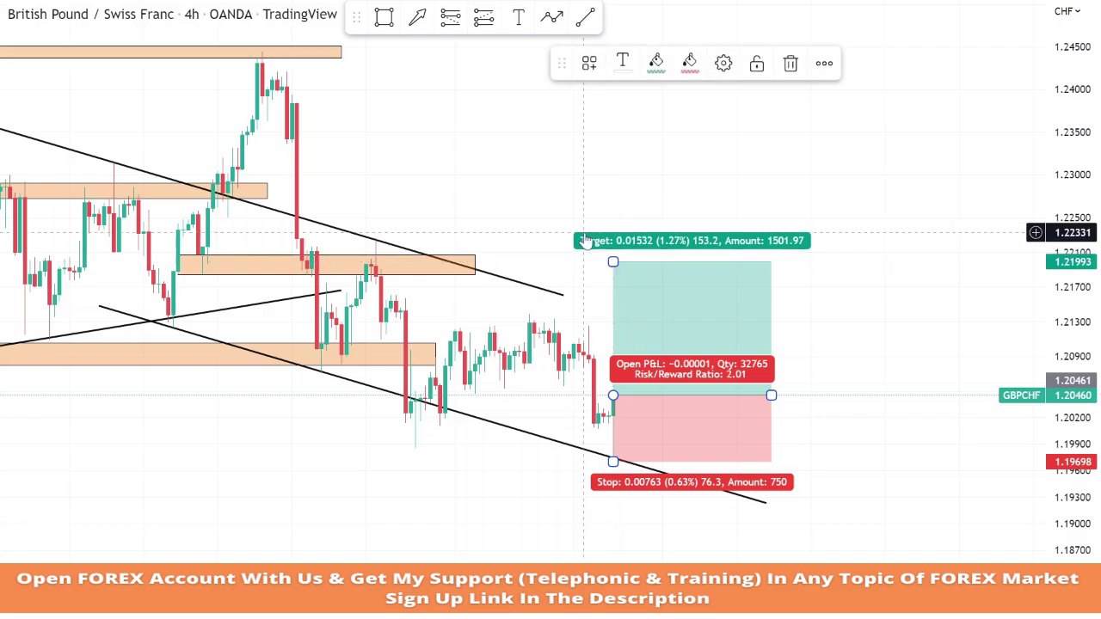
click(579, 221)
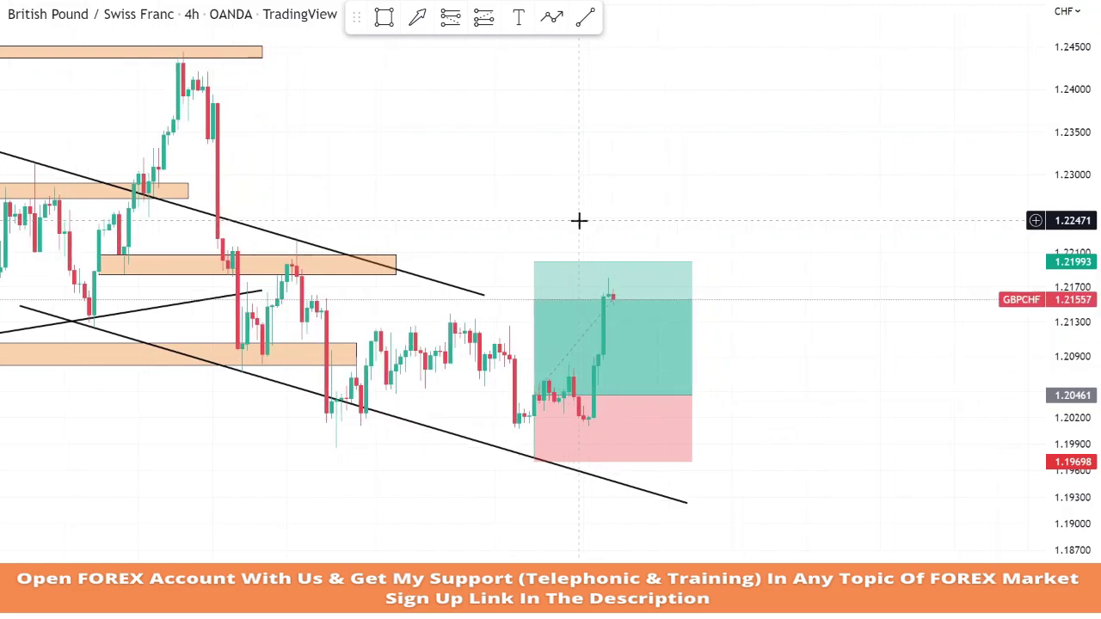
right_click(578, 324)
click(639, 553)
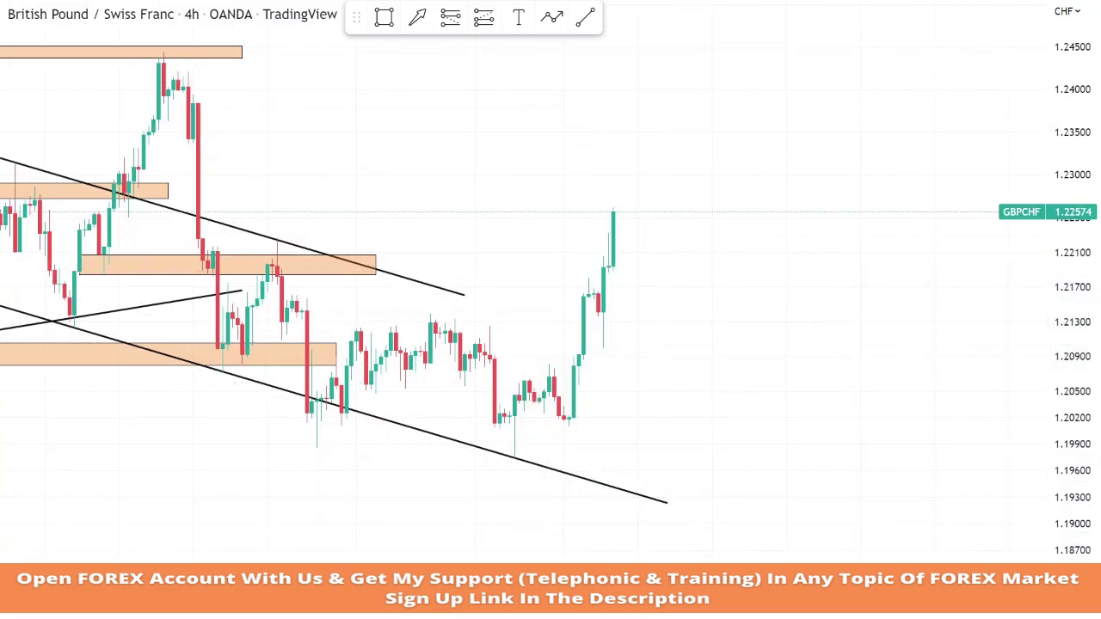